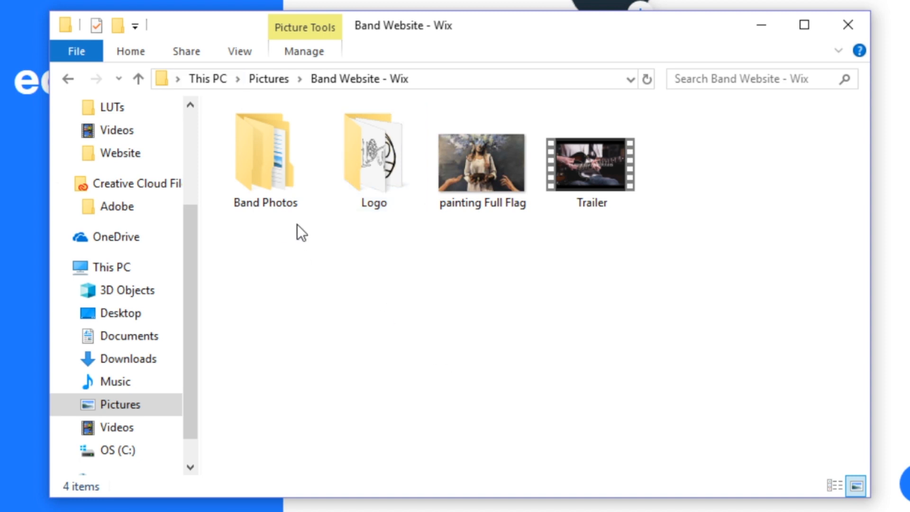
Look through the Live and Group Shots folders in Band Photos and the Logo folder of Band Website - Wix
double_click(269, 182)
click(357, 179)
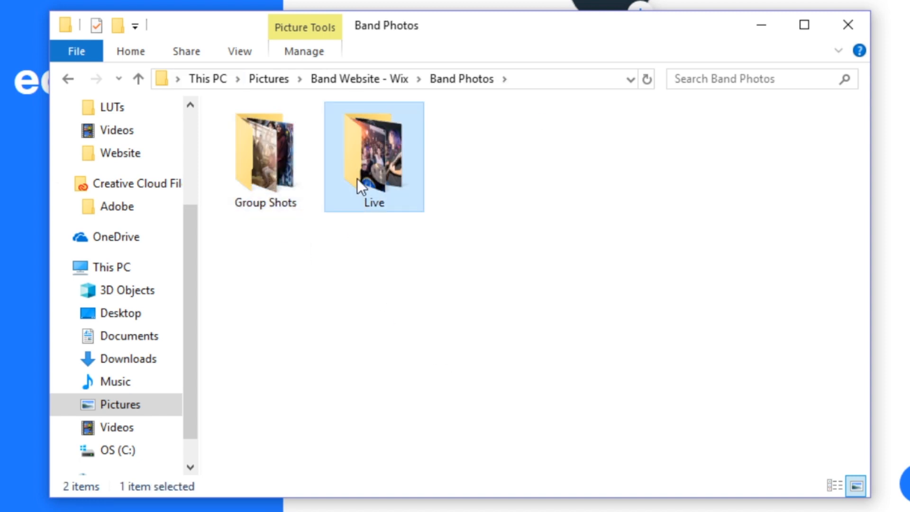
double_click(357, 178)
click(449, 81)
double_click(278, 178)
click(475, 78)
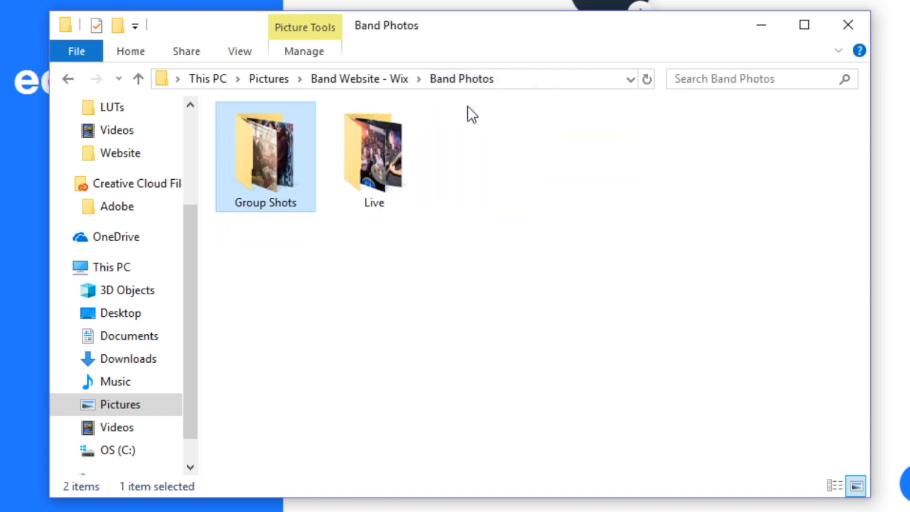
click(382, 81)
double_click(380, 180)
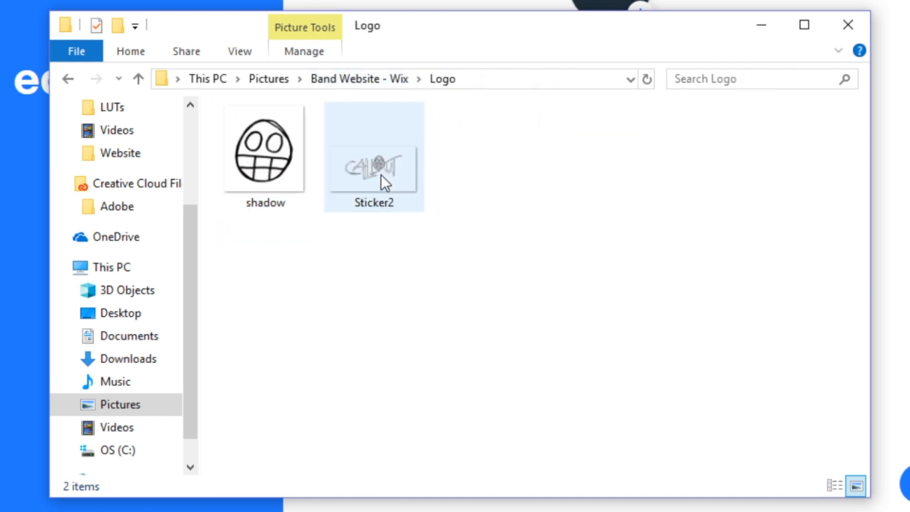
click(377, 80)
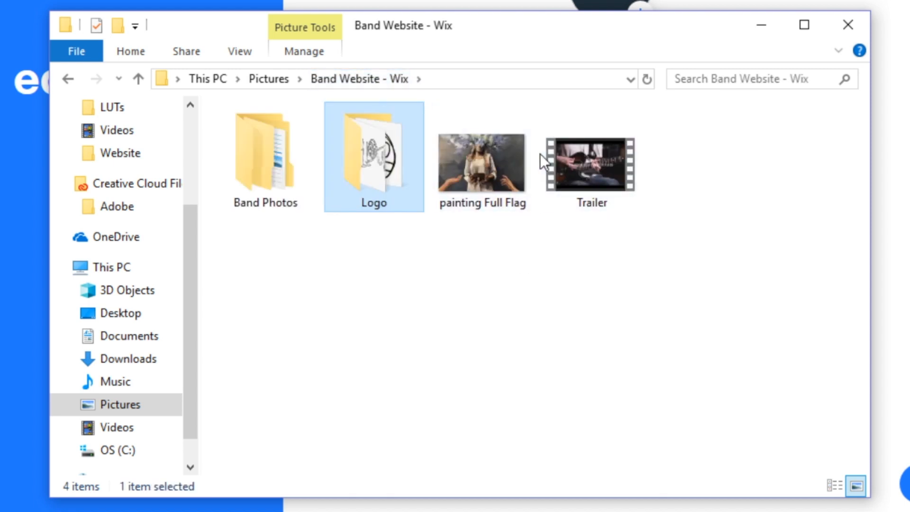
click(551, 263)
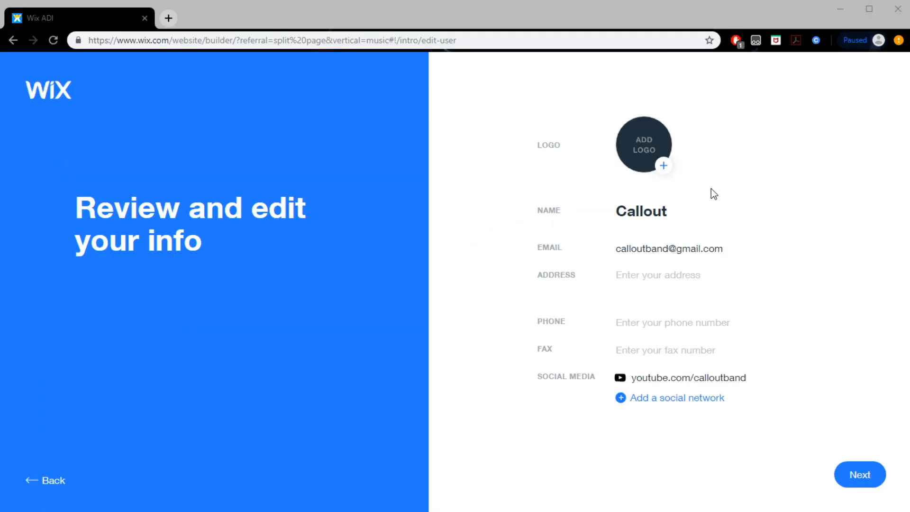
Upload the shadow image as the logo and add the social links twitter.com/calloutband, intsagram.com/calloutband and facebook.com/calloutband to the site info
click(629, 164)
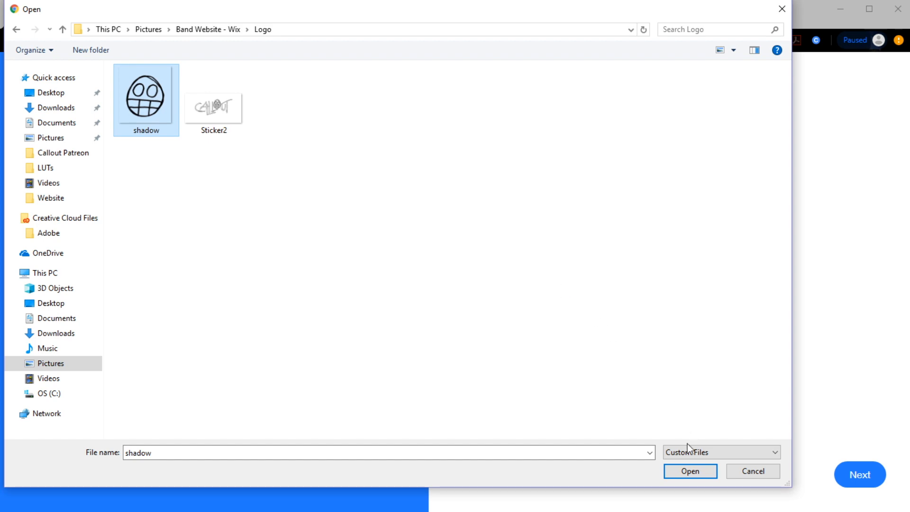
click(682, 472)
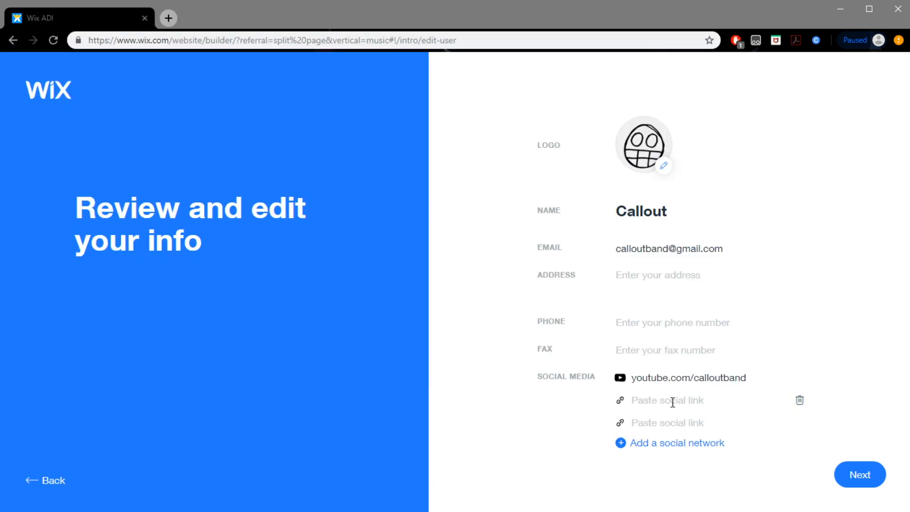
text(twitter.com/calloutband)
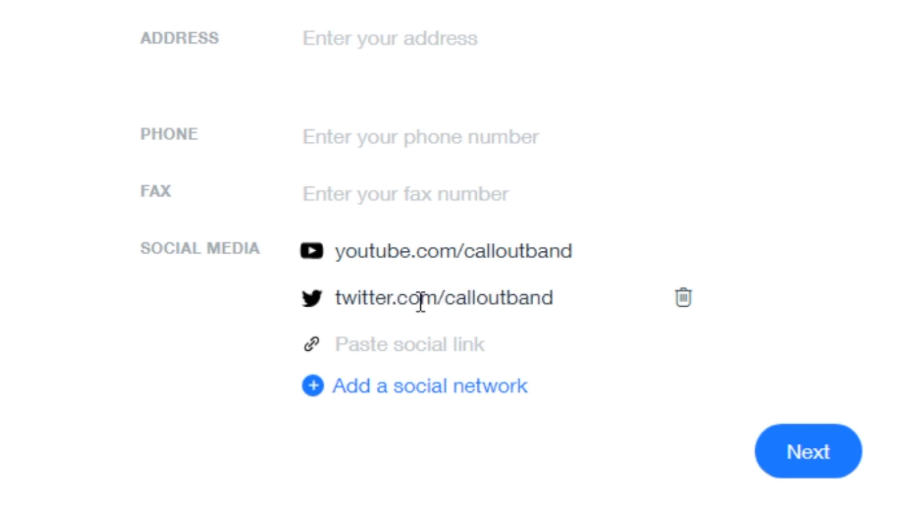
text(intsagram.com/calloutband)
key(Return)
text(facebook.com/calloutband)
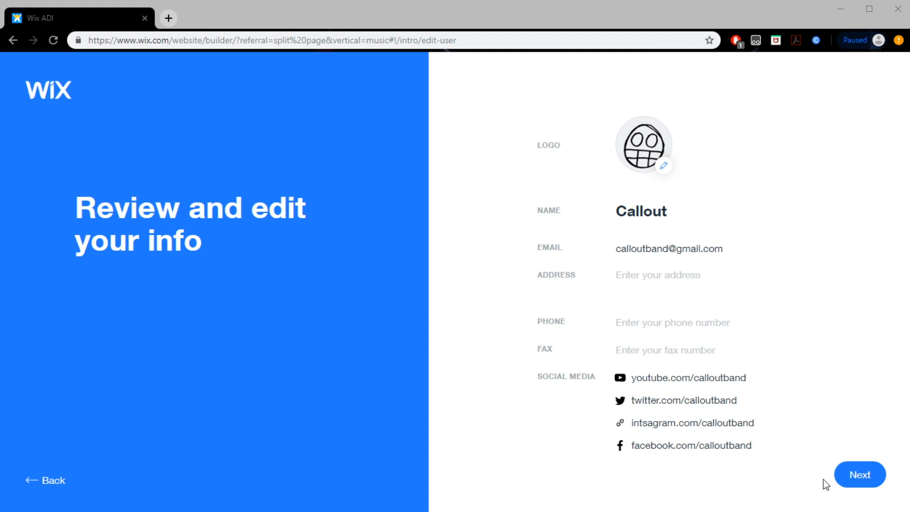
click(859, 484)
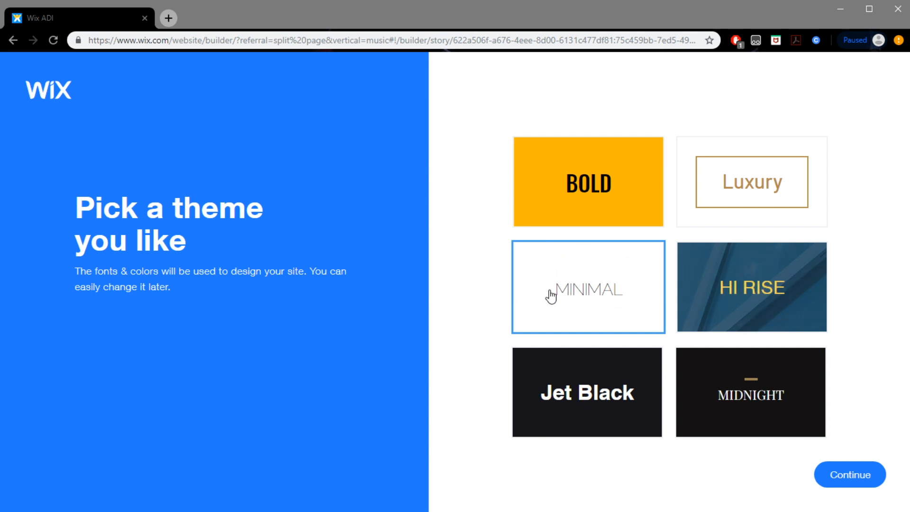
Choose the Minimal theme and create a color palette from the logo
click(599, 310)
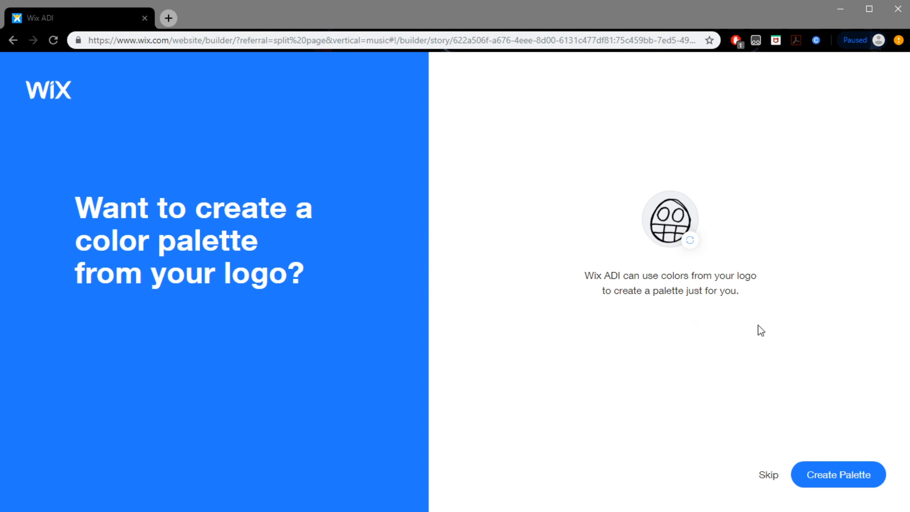
click(850, 462)
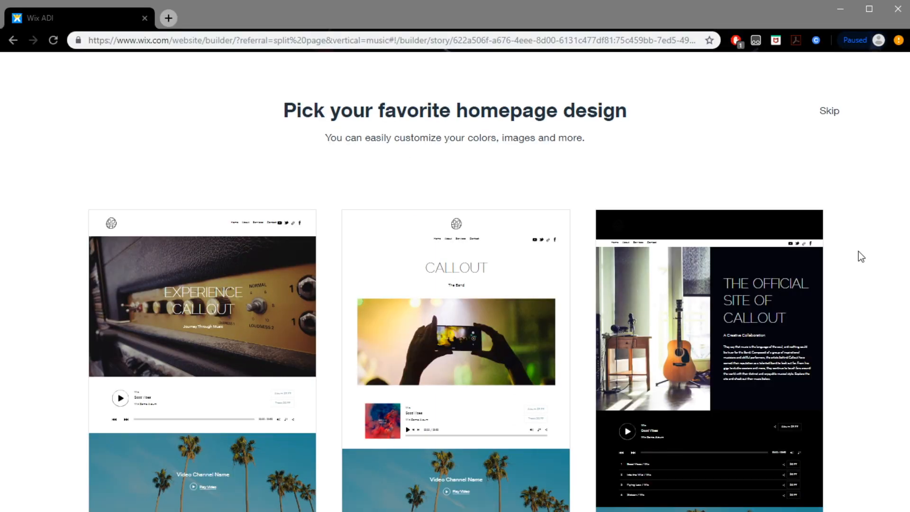
Pick the white homepage design with the centered CALLOUT title and "The Band" subtitle for editing
mouse_move(721, 300)
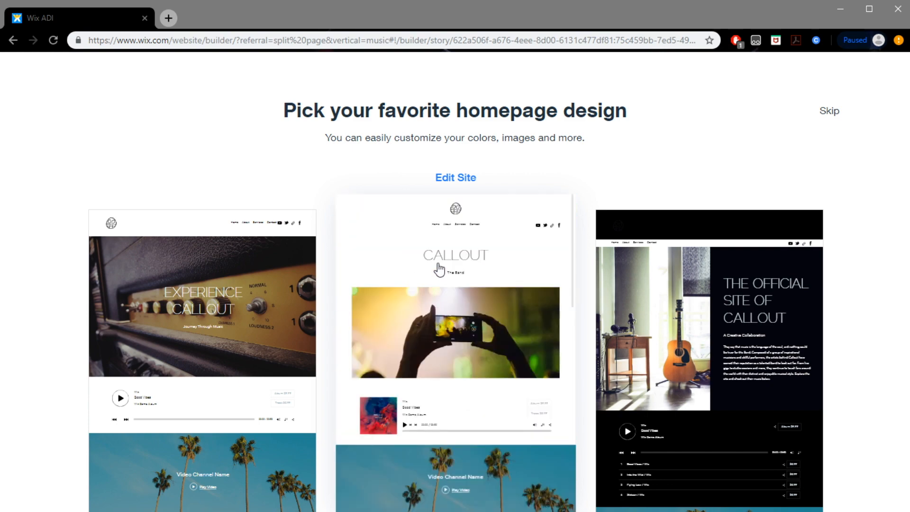
click(436, 268)
drag(908, 173, 906, 196)
scroll(824, 301, up, 5)
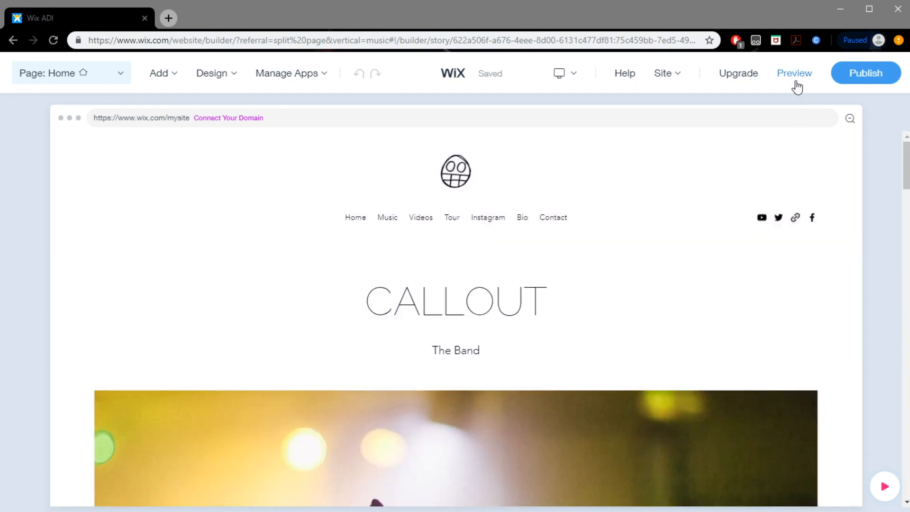
Preview the generated home page and look over its header image, music player and video channel sections
click(796, 83)
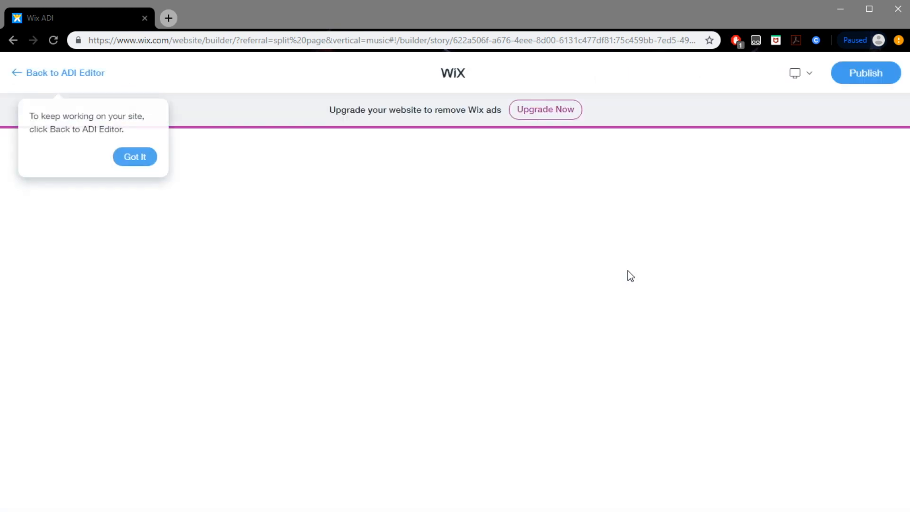
scroll(607, 346, down, 8)
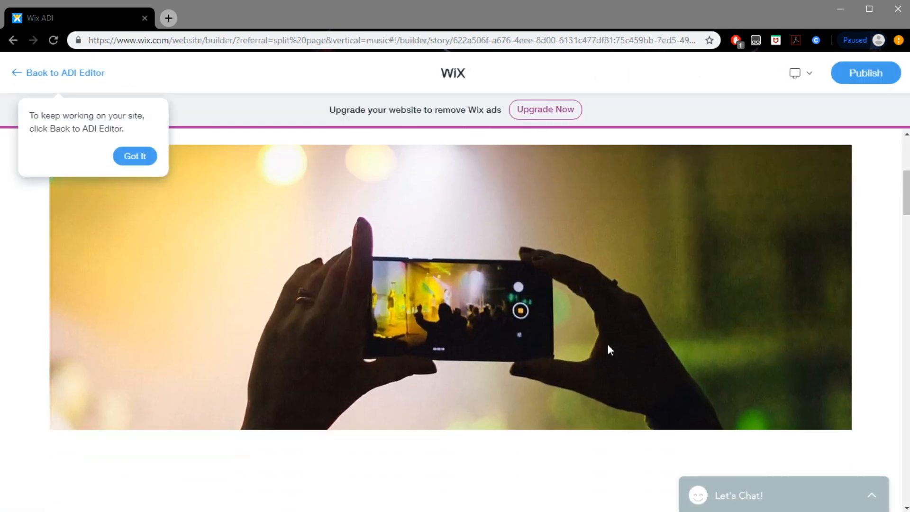
scroll(474, 318, up, 3)
scroll(446, 323, up, 1)
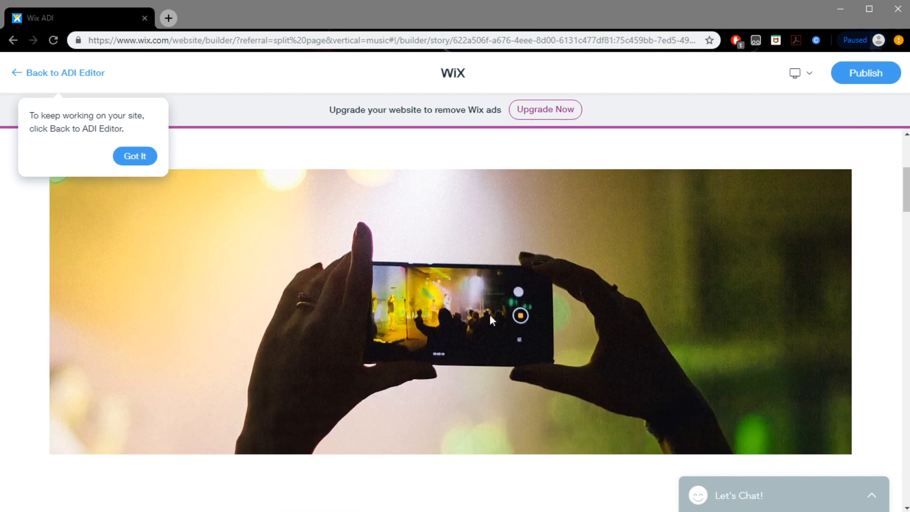
scroll(656, 379, down, 10)
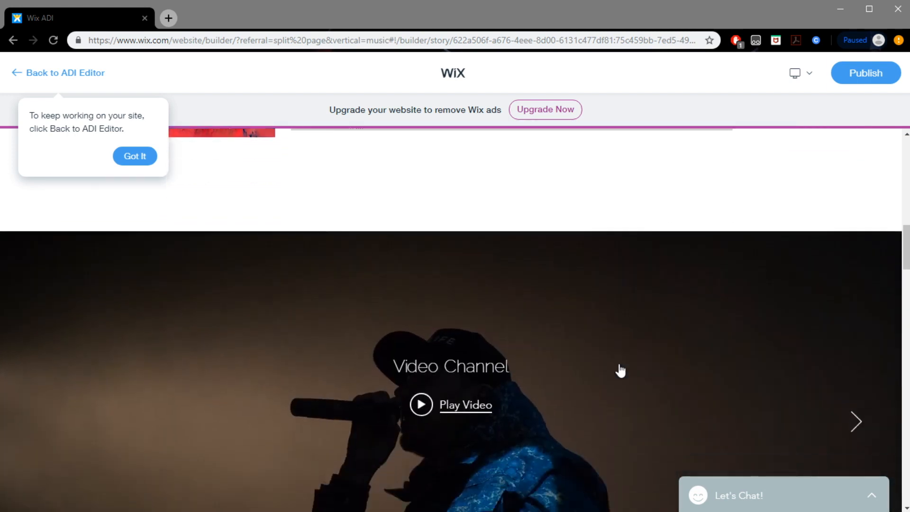
scroll(621, 370, down, 4)
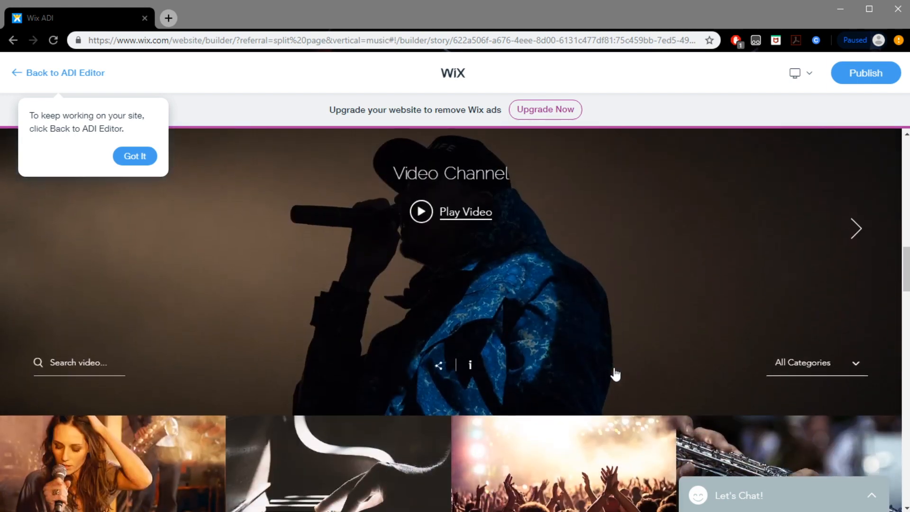
scroll(615, 372, down, 2)
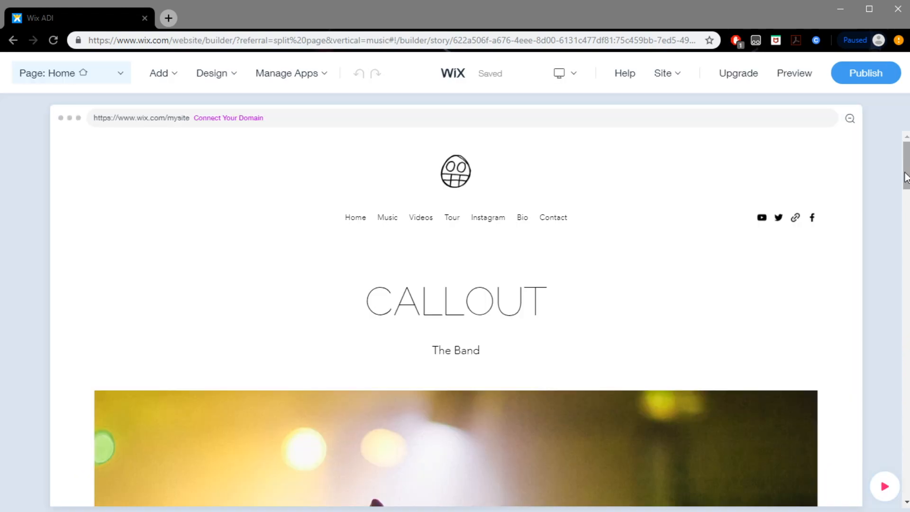
Open the Welcome section's media settings and bring up the image chooser to replace its concert photo
drag(907, 177, 907, 205)
click(618, 297)
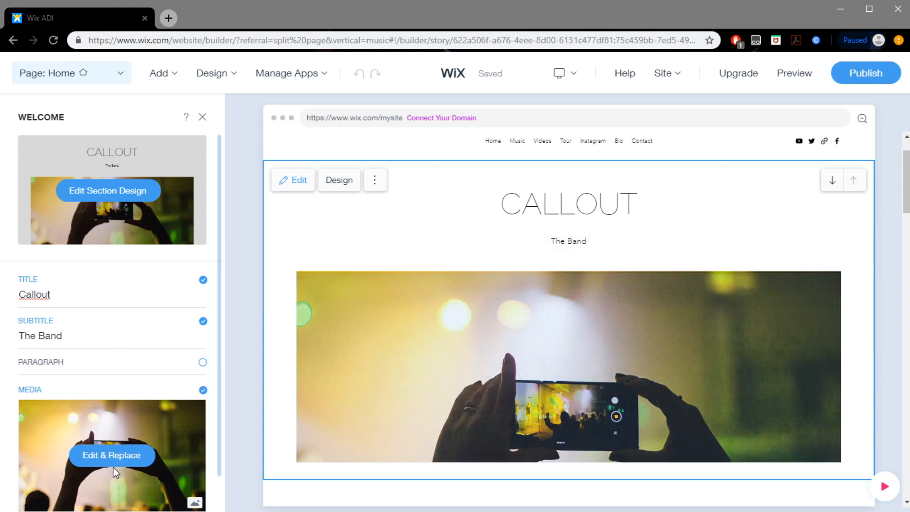
scroll(114, 468, down, 1)
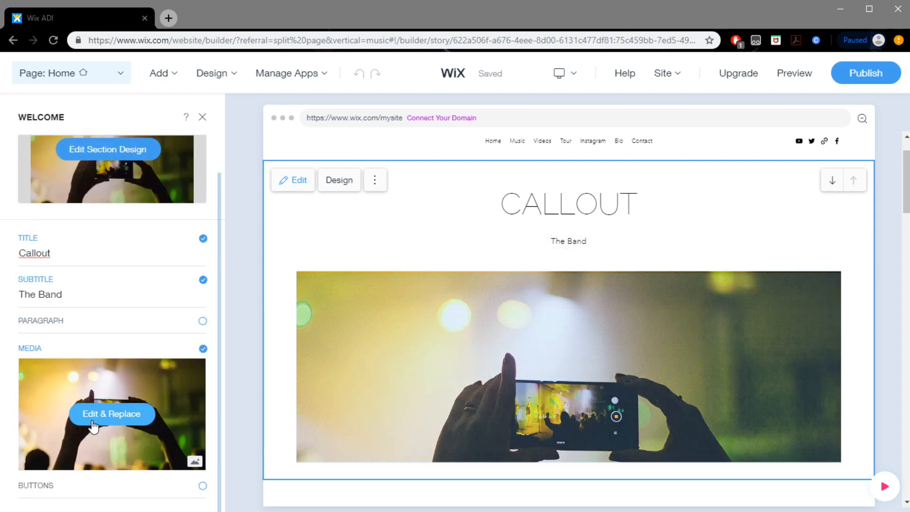
click(136, 425)
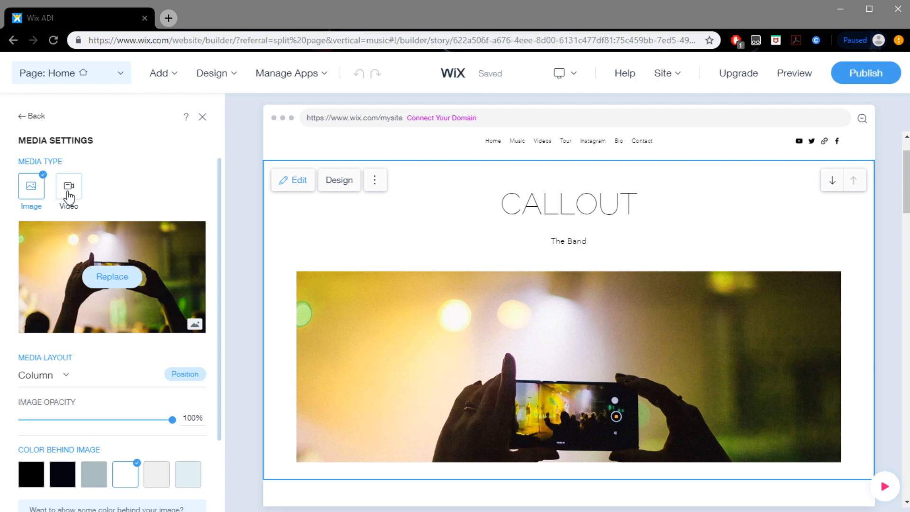
click(119, 279)
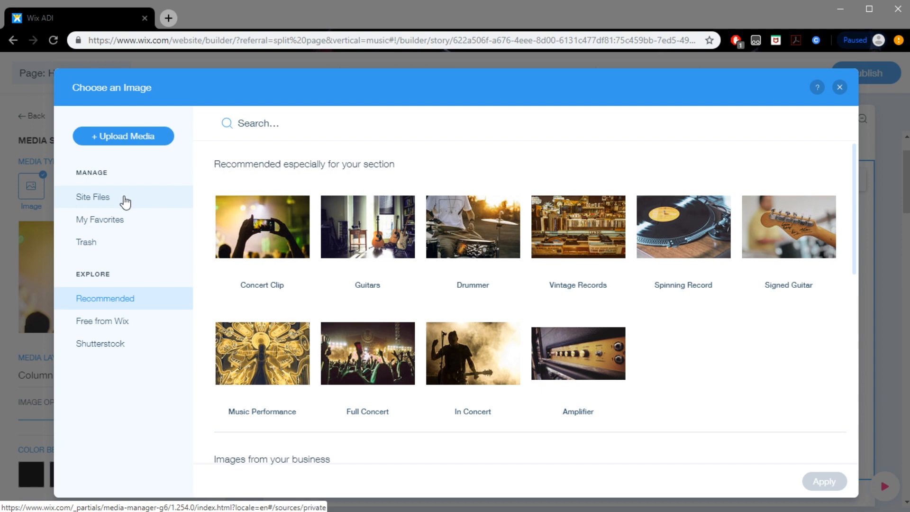
Upload callout-10 from Group Shots and _DSC5560 and CalloutAlbumRelease-62 from Live to the Site Files
click(124, 199)
key(alt+Tab)
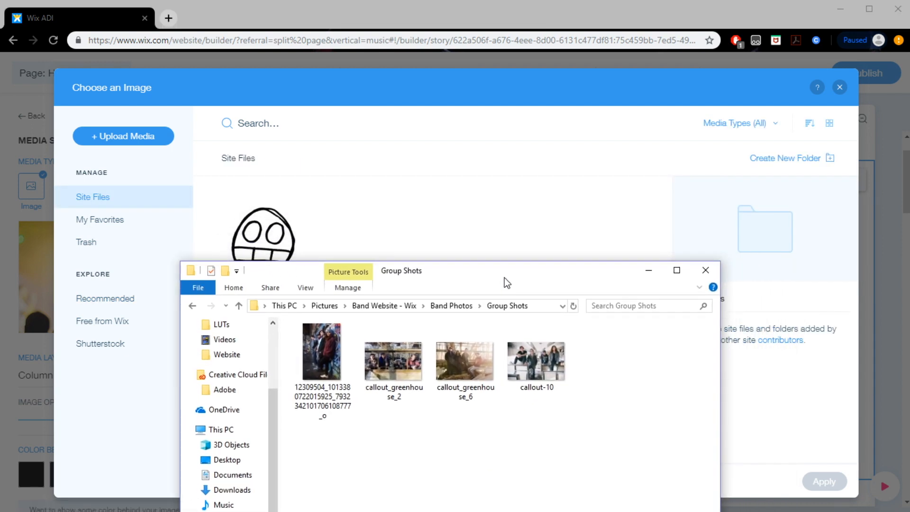
click(538, 362)
drag(538, 364, 463, 243)
key(alt+Tab)
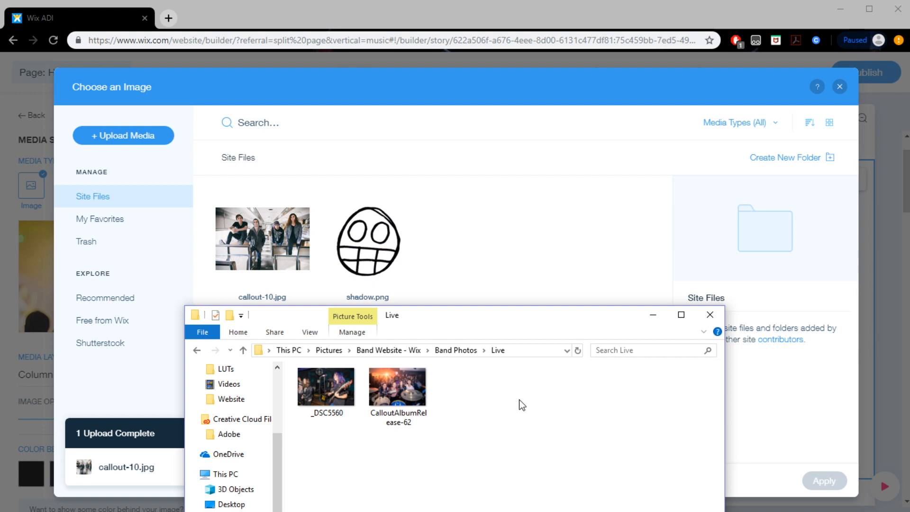
drag(430, 397, 564, 385)
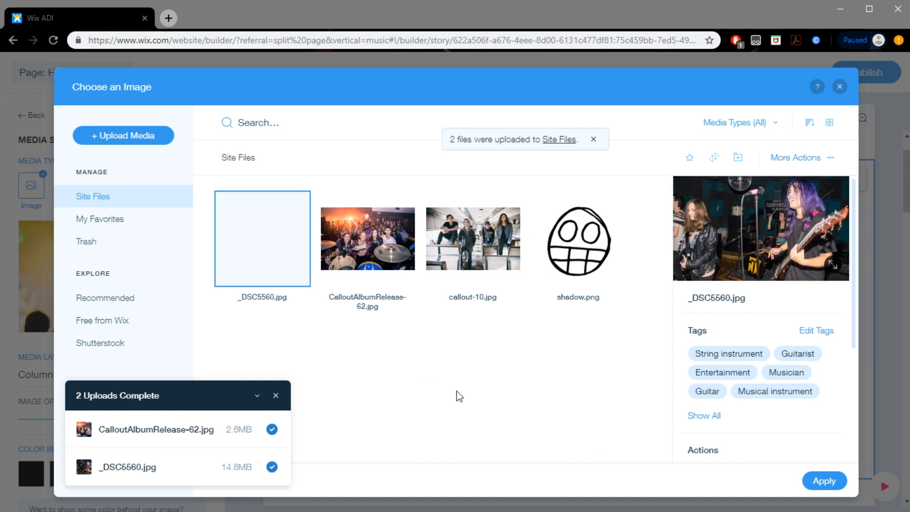
Use callout-10.jpg as the Welcome section's image and set its scroll effect to Parallax
double_click(520, 298)
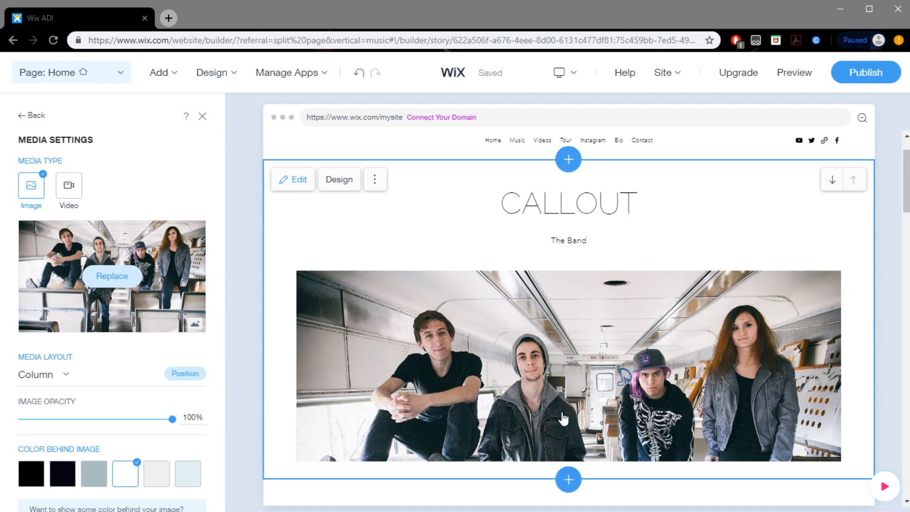
scroll(123, 427, down, 1)
scroll(121, 426, down, 1)
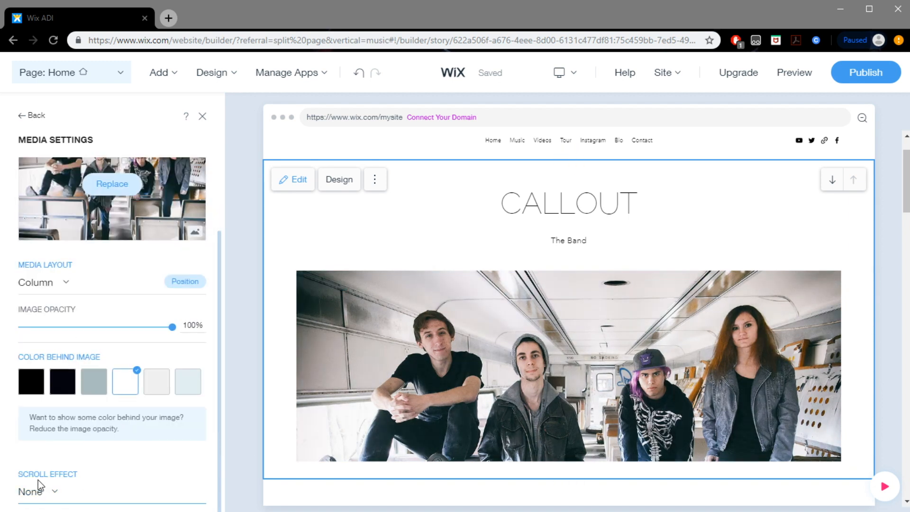
click(49, 493)
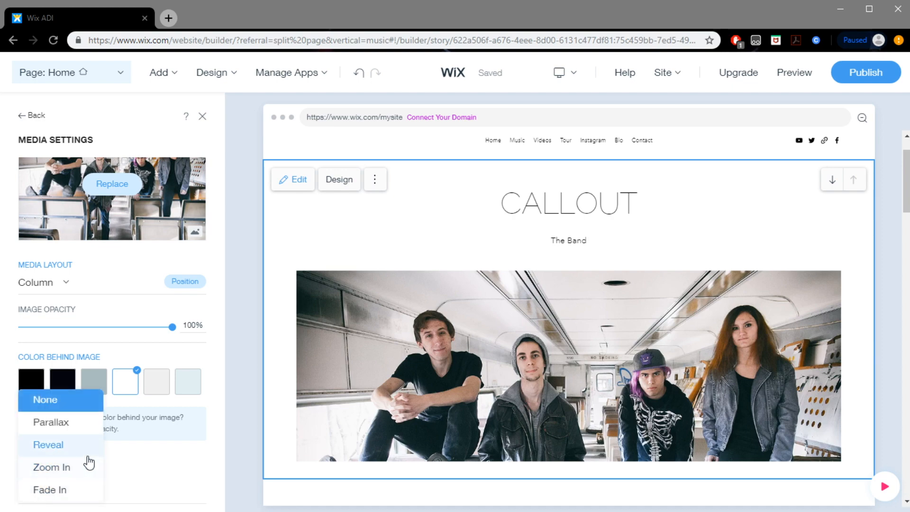
click(65, 427)
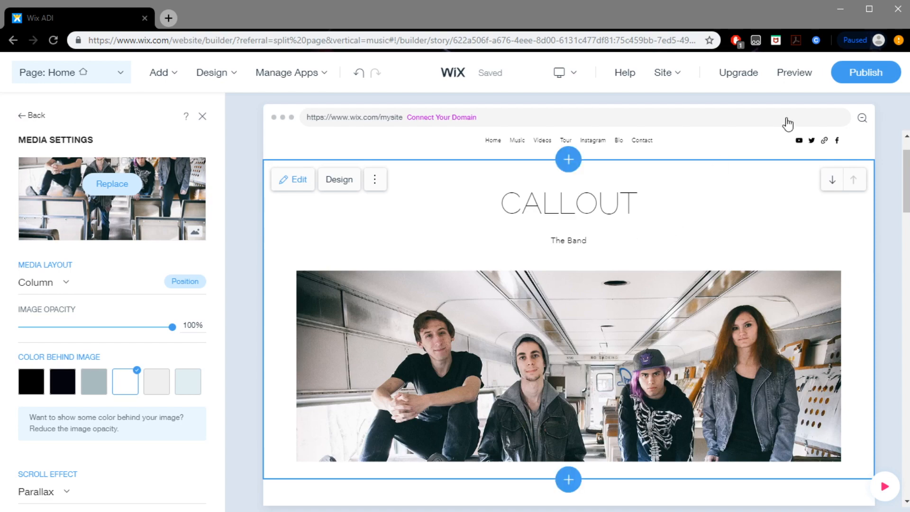
Preview the home page to check the band photo's scroll effect, and return to the Welcome section's settings
click(790, 81)
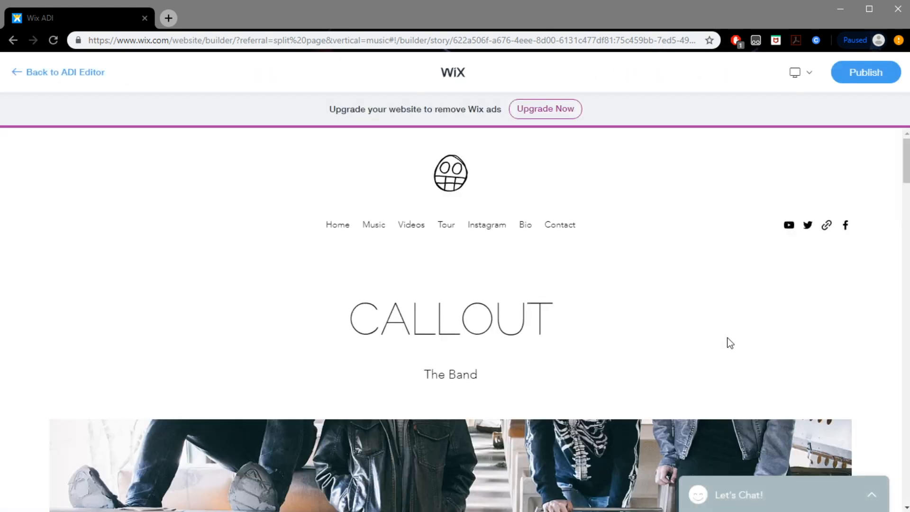
scroll(727, 338, down, 5)
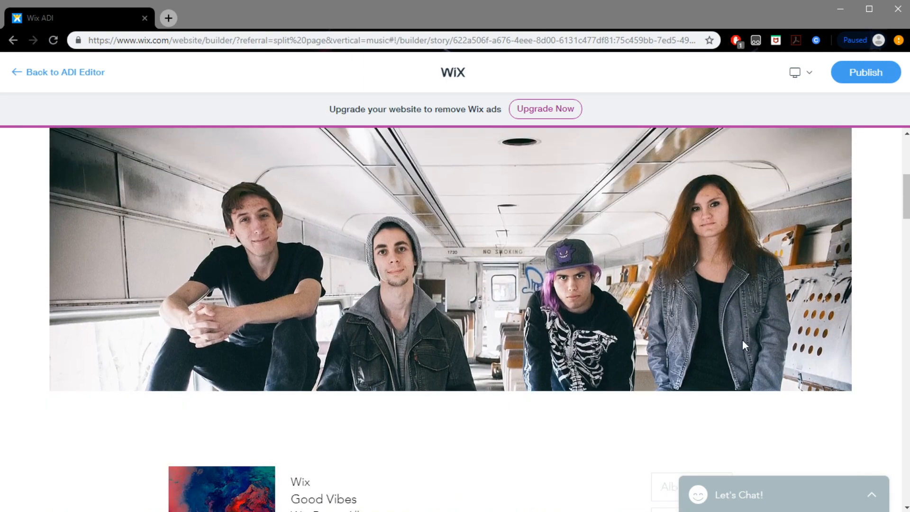
scroll(742, 340, up, 1)
scroll(742, 340, up, 4)
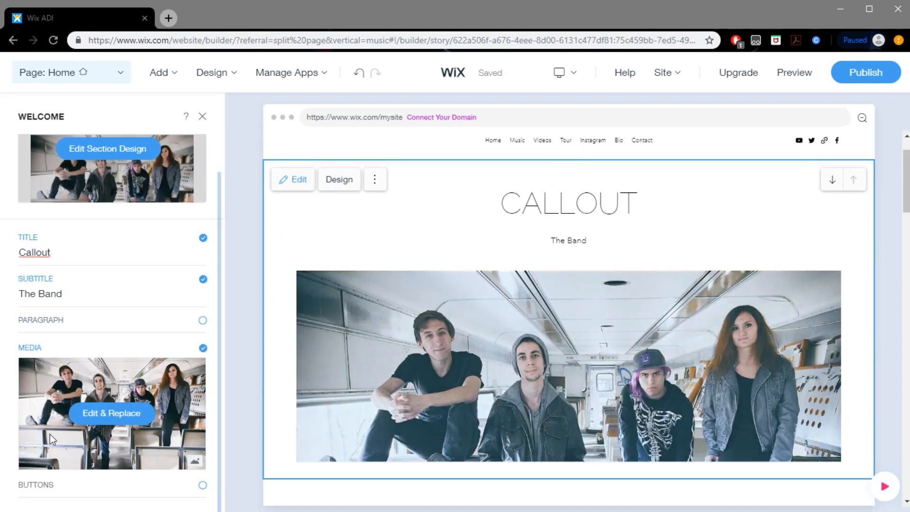
scroll(56, 351, up, 1)
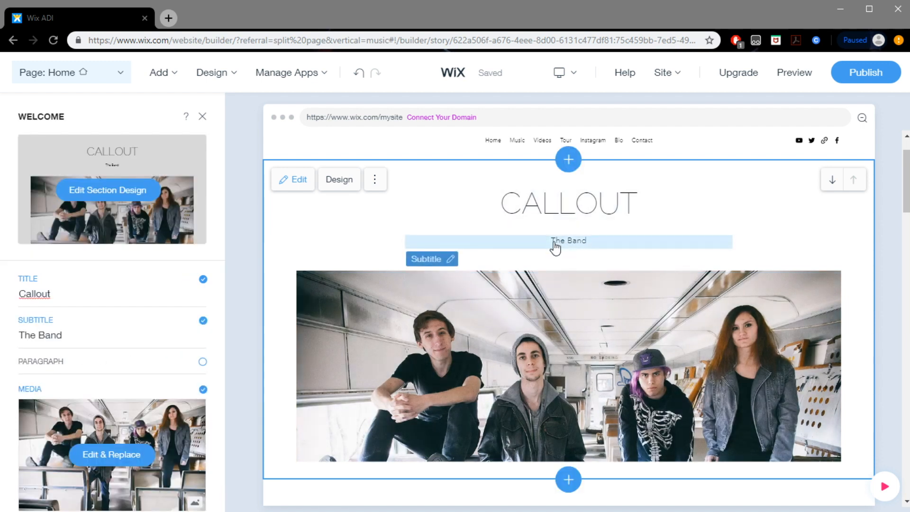
Change the Welcome section's subtitle to New Jersey Alt Rock and close the section's settings
click(80, 335)
triple_click(79, 350)
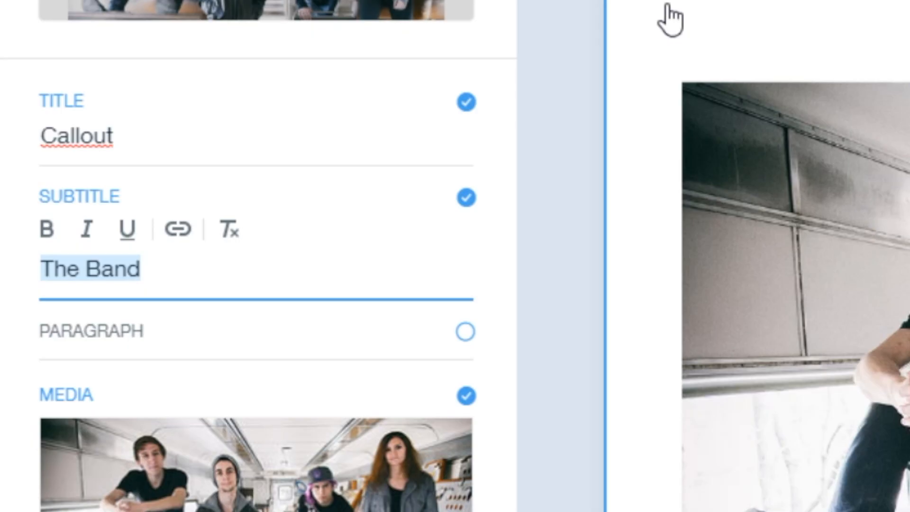
text(New Jersey Alt Rock)
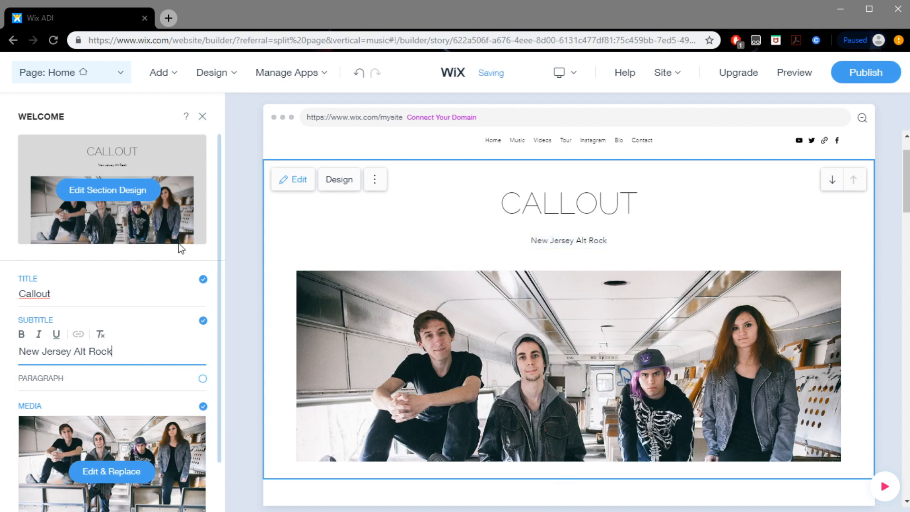
scroll(178, 244, down, 1)
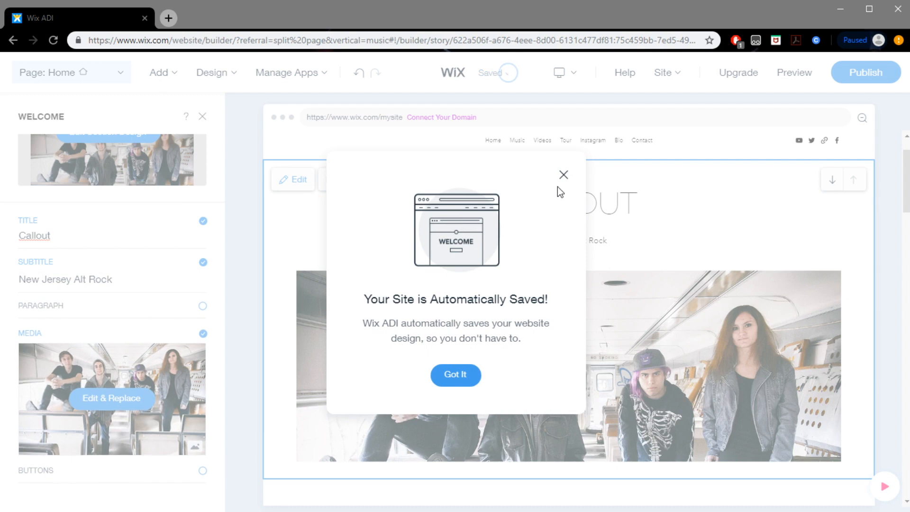
click(564, 174)
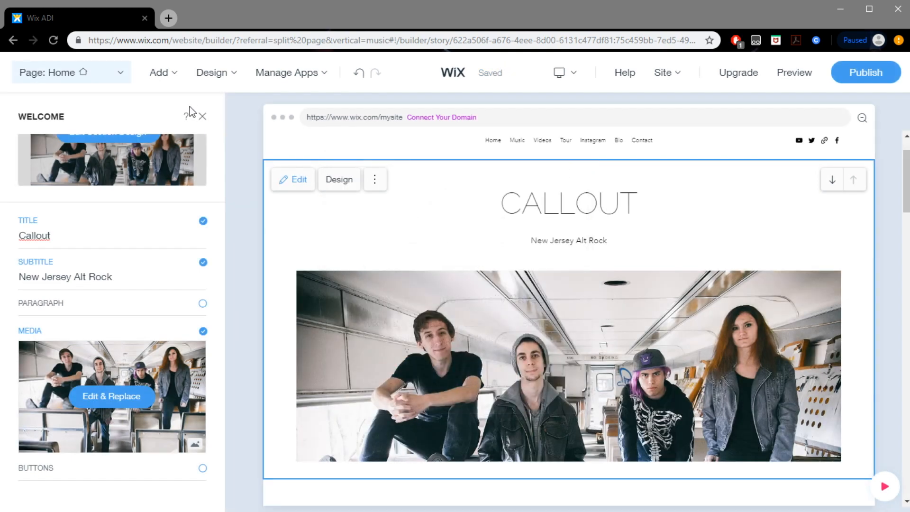
click(203, 116)
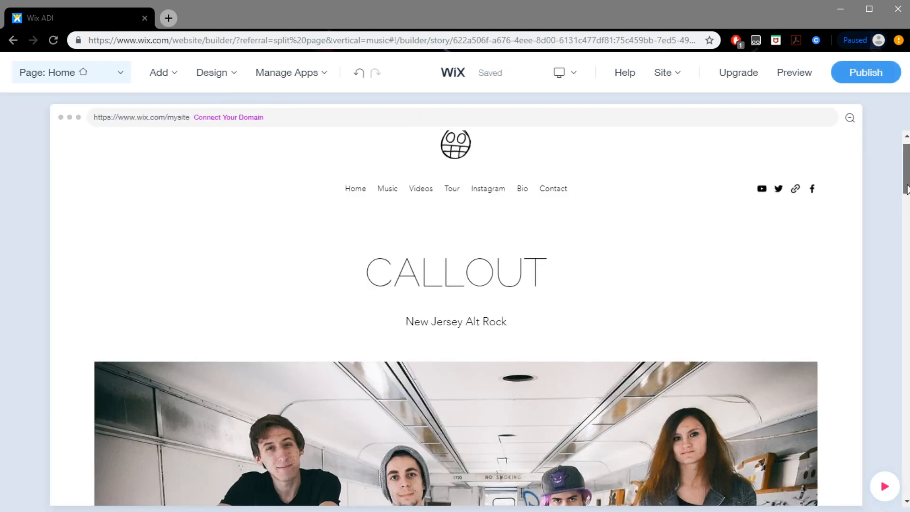
Open the home page music player's management dashboard and review the album, single and playlist creation options
scroll(906, 202, down, 2)
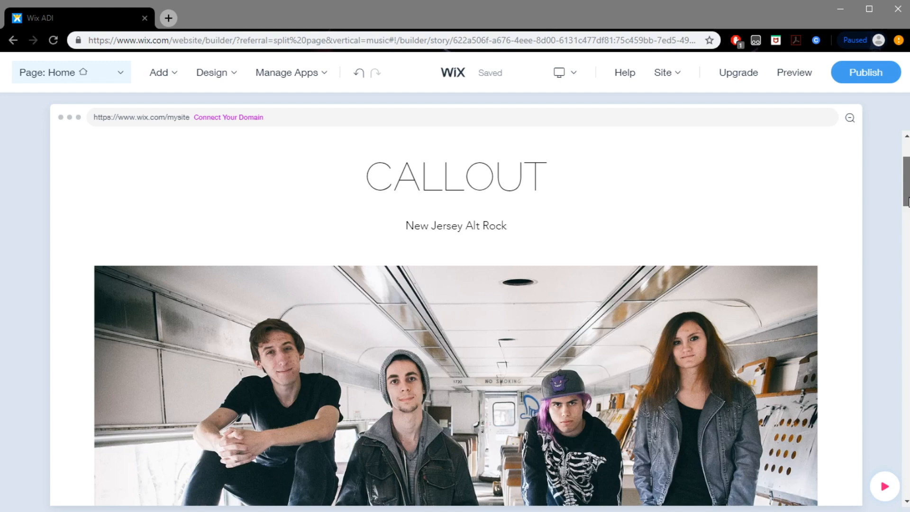
scroll(906, 202, down, 5)
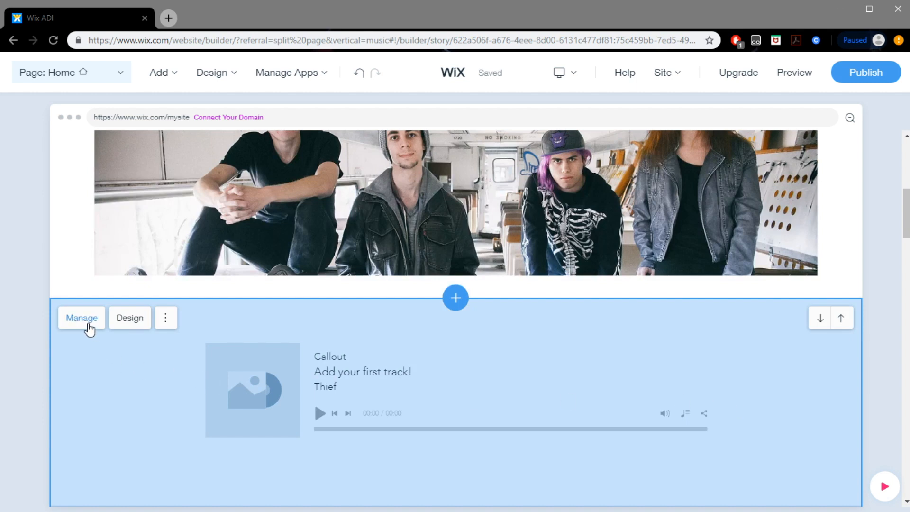
click(88, 329)
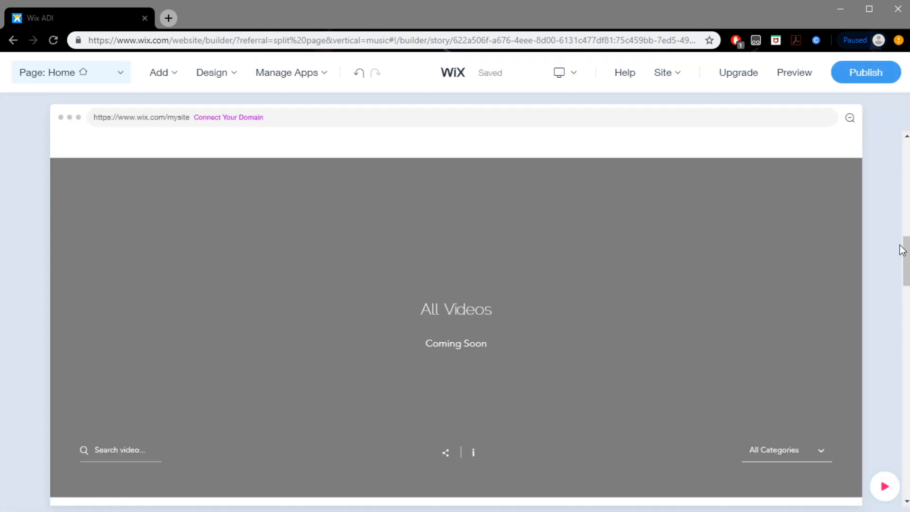
mouse_move(512, 319)
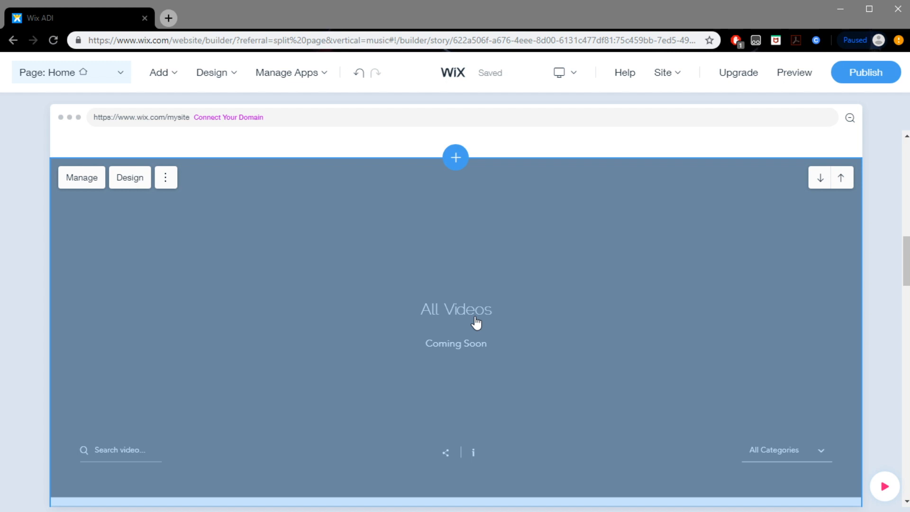
Open the video section's management dashboard and embed the YouTube video Callout - Mad Love [Official Video] from its copied URL
click(174, 184)
click(84, 180)
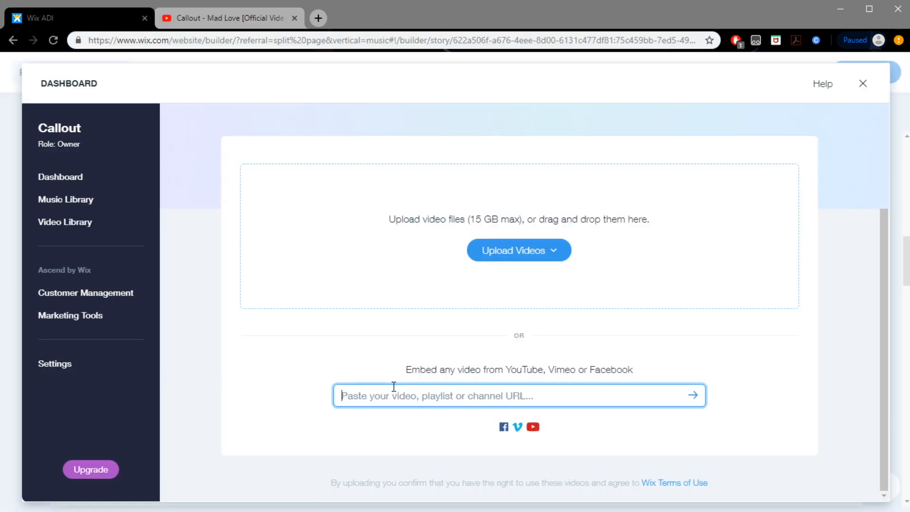
text(https://www.youtube.com/watch?v=yYAeDEePsGw)
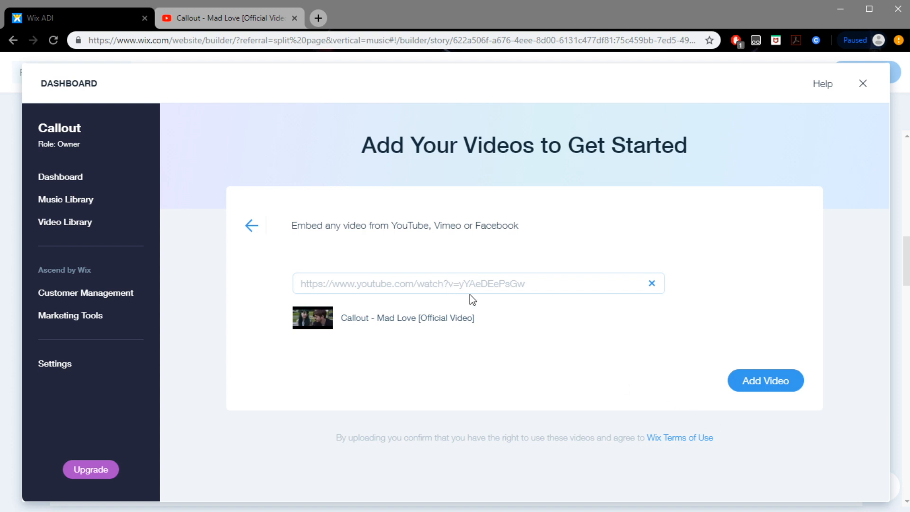
click(764, 392)
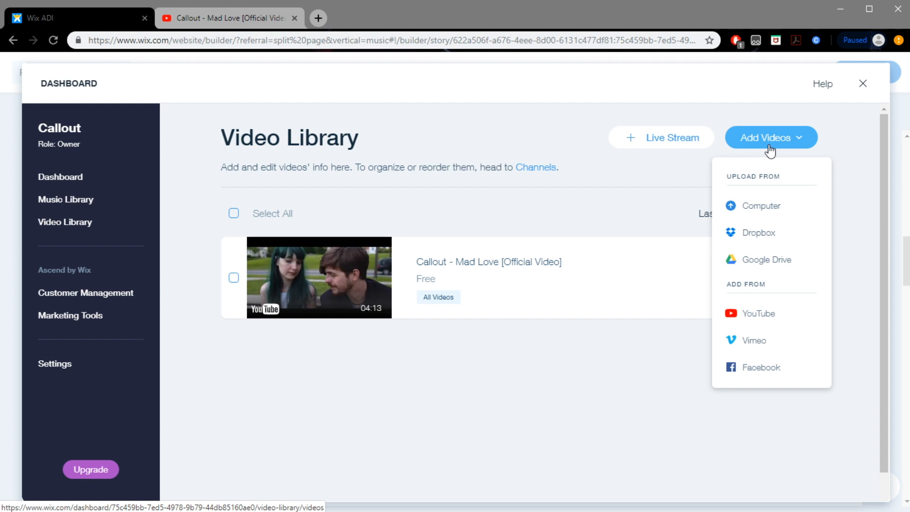
Upload the Studio Behind the Scenes video from the computer to the Video Library
click(781, 206)
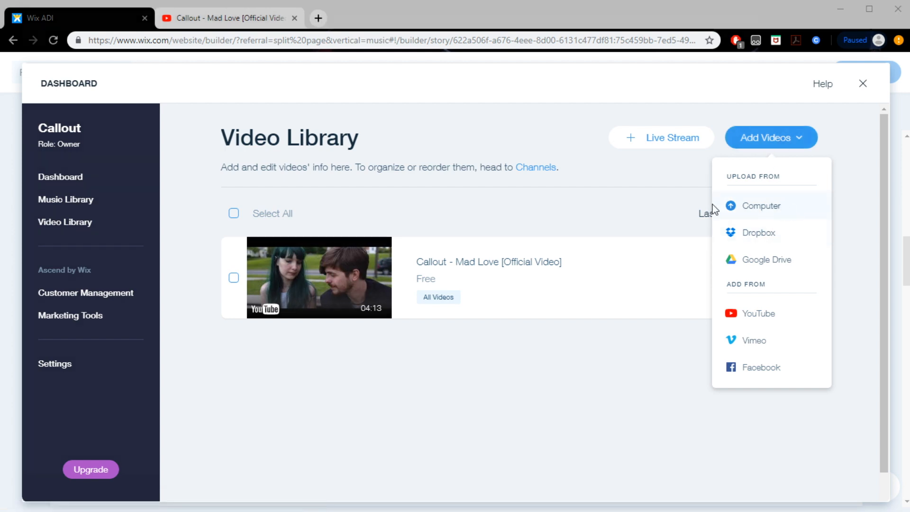
click(228, 30)
click(349, 121)
click(690, 471)
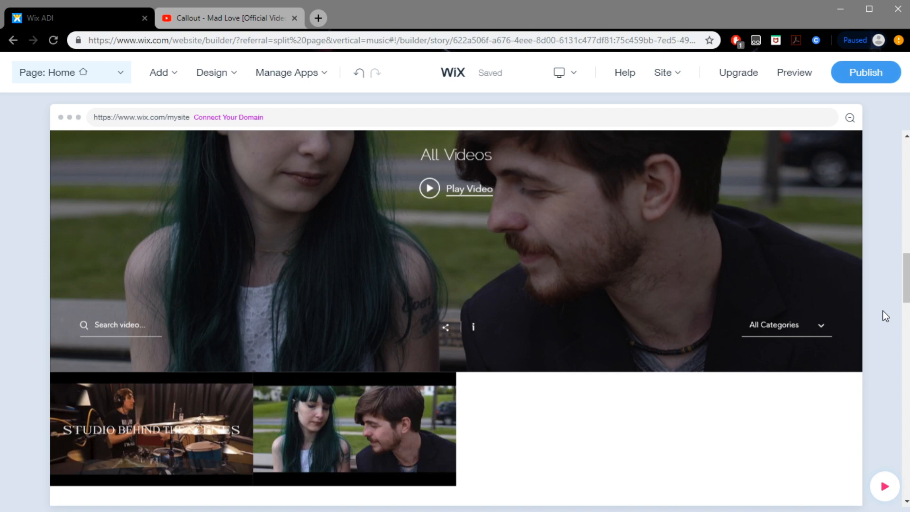
Review the added videos on the home page and open the Upcoming Shows section's settings
scroll(883, 311, up, 3)
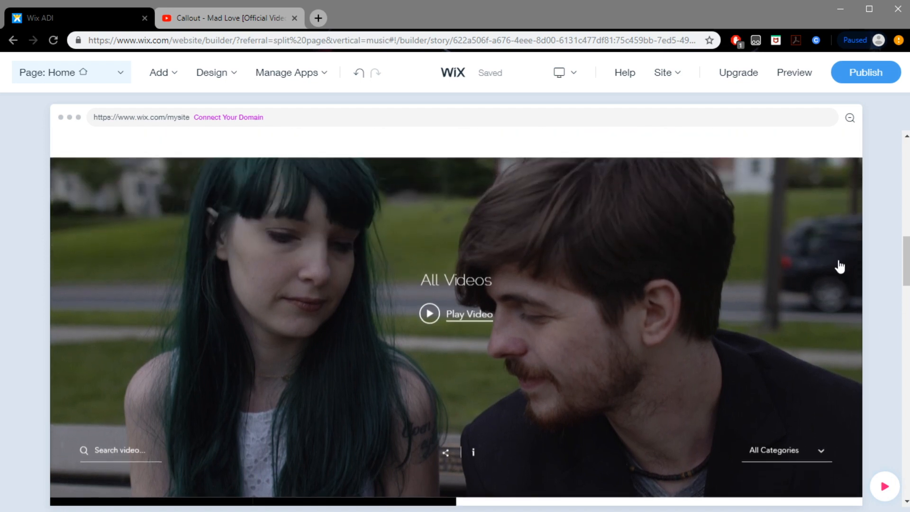
scroll(747, 349, down, 2)
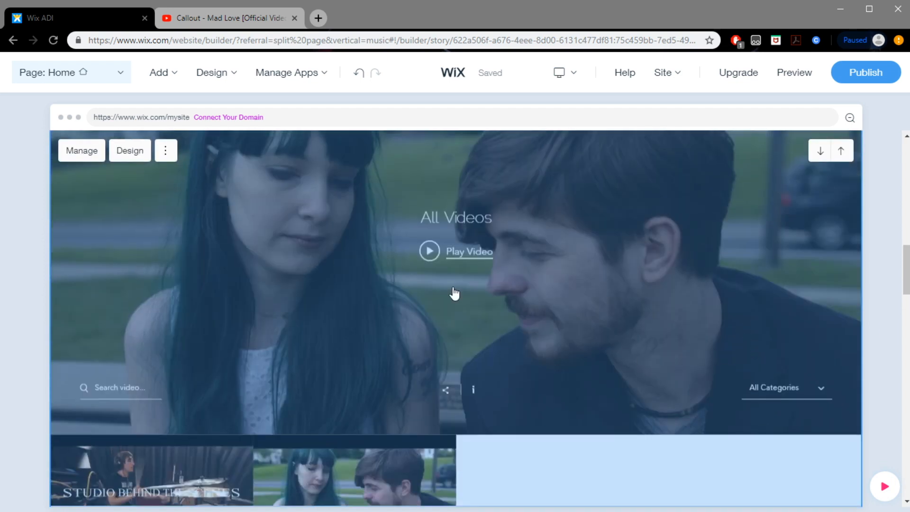
scroll(834, 303, down, 6)
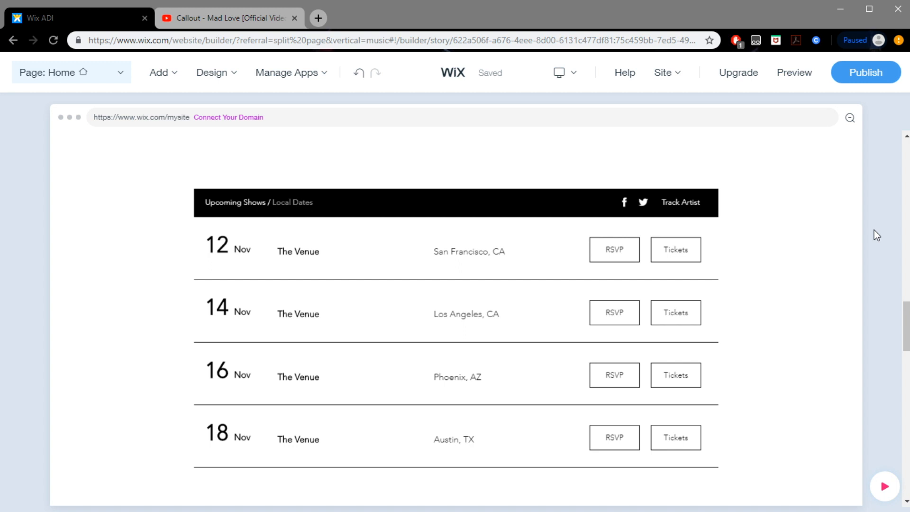
mouse_move(236, 211)
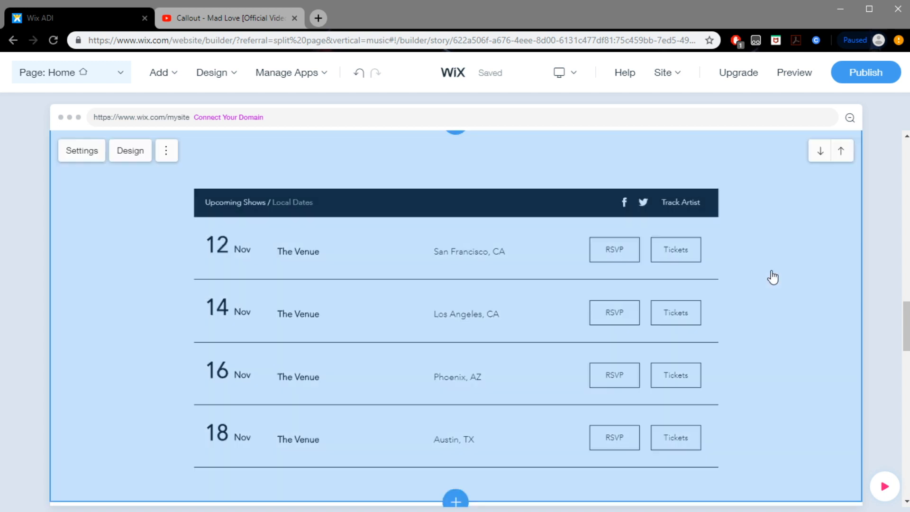
click(82, 151)
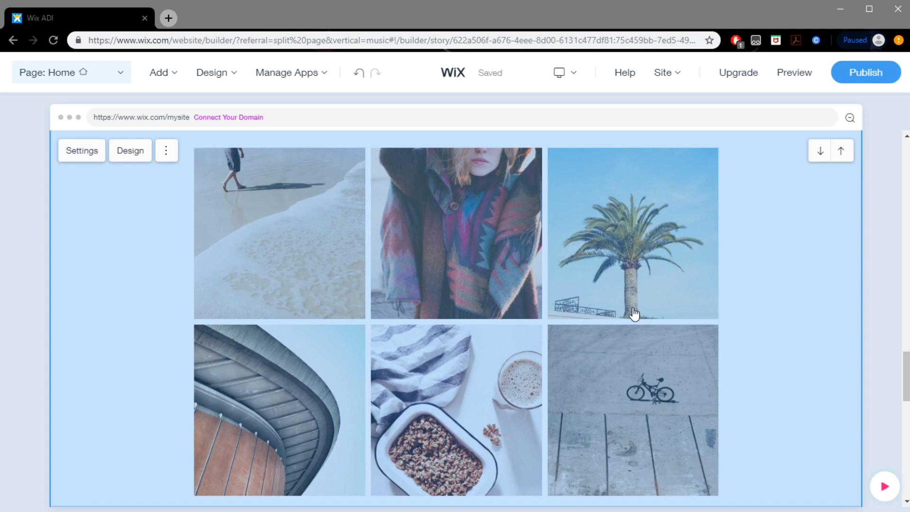
Connect the band's Instagram account to the Instagram Feed section, authorize Wix.com Media Feed, and close the section's settings
click(82, 150)
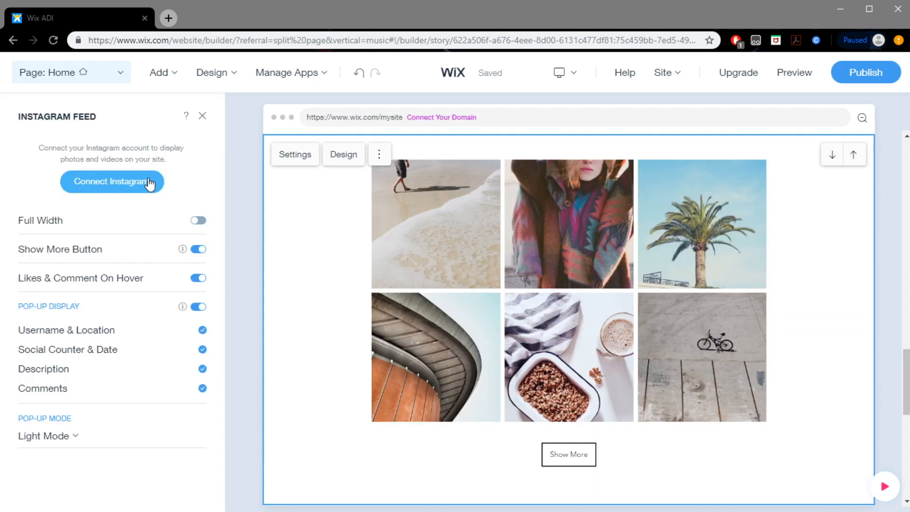
click(150, 183)
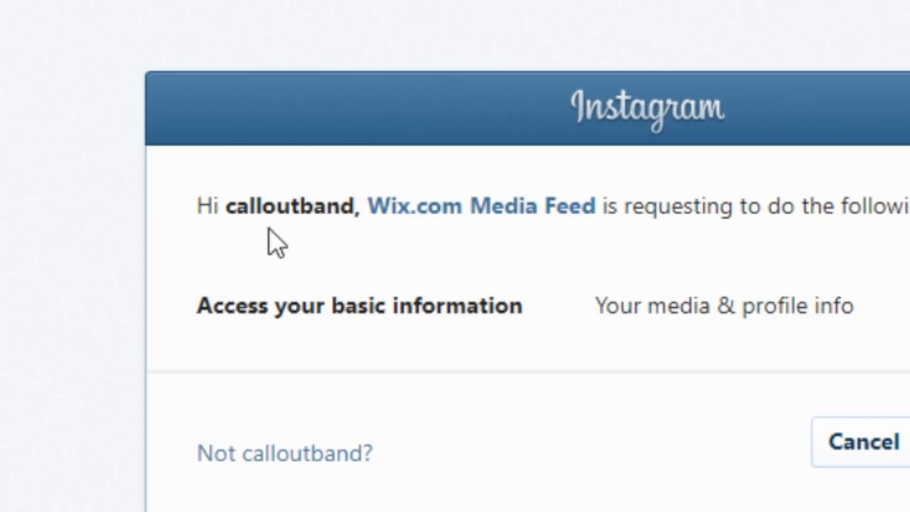
drag(249, 189, 295, 190)
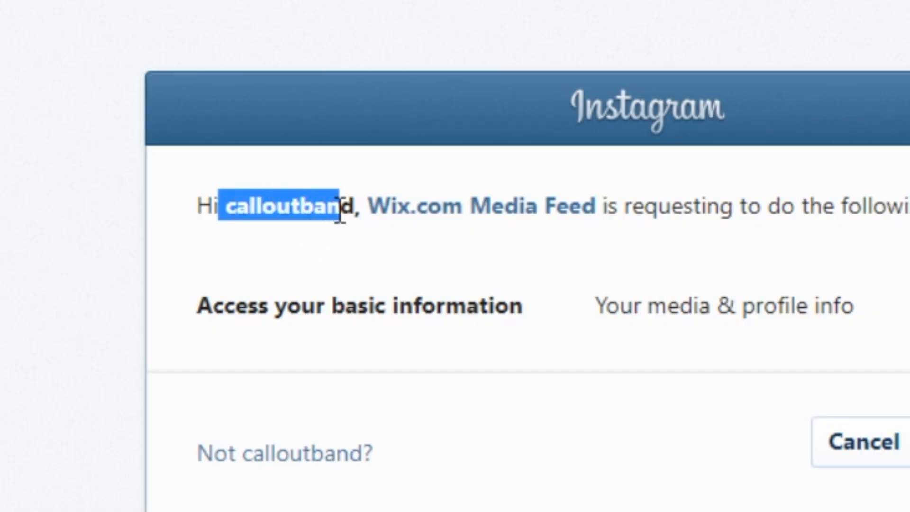
click(612, 368)
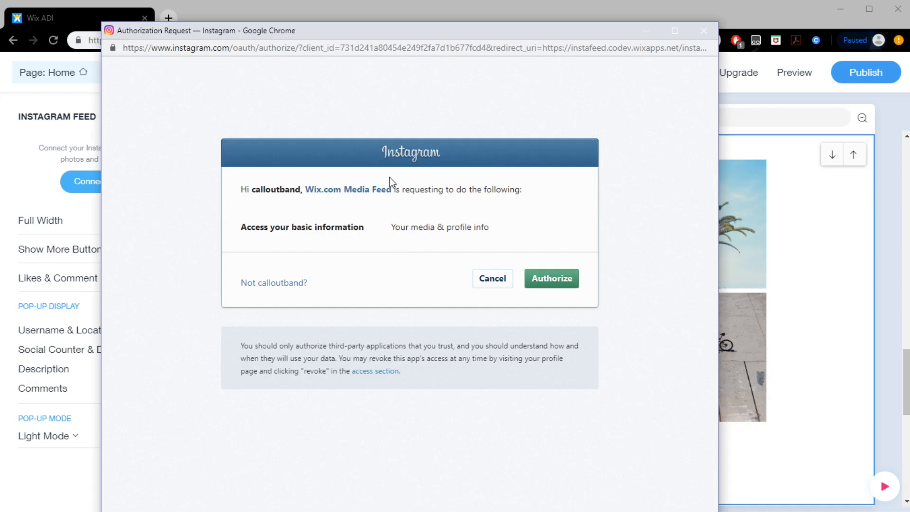
click(563, 285)
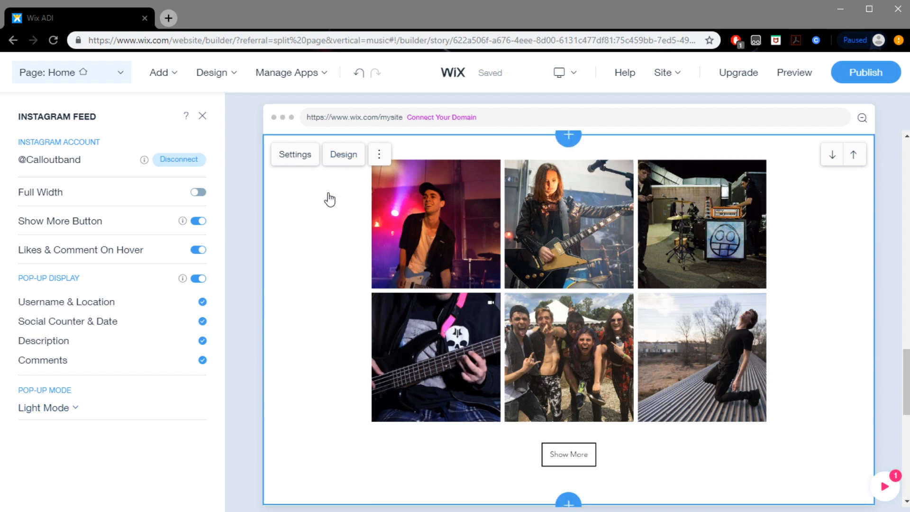
click(203, 117)
Open the Contact section's address for editing
scroll(771, 342, down, 10)
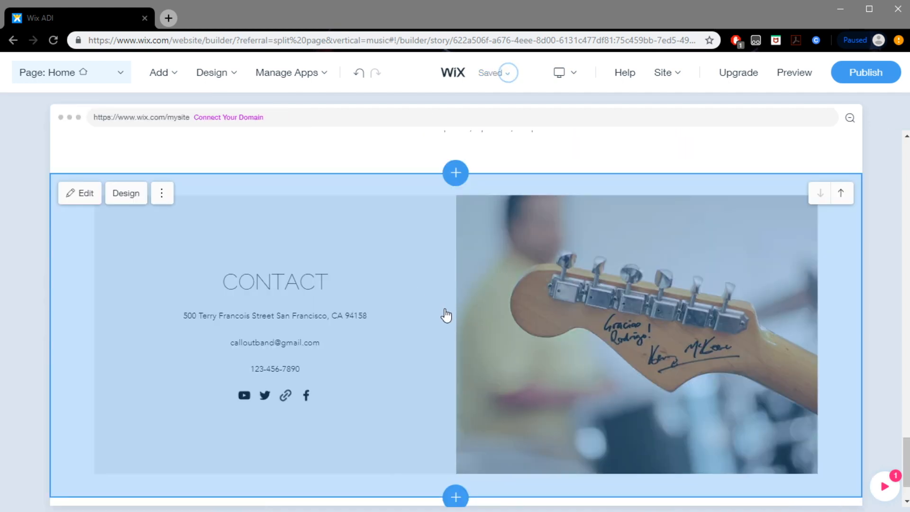
click(291, 299)
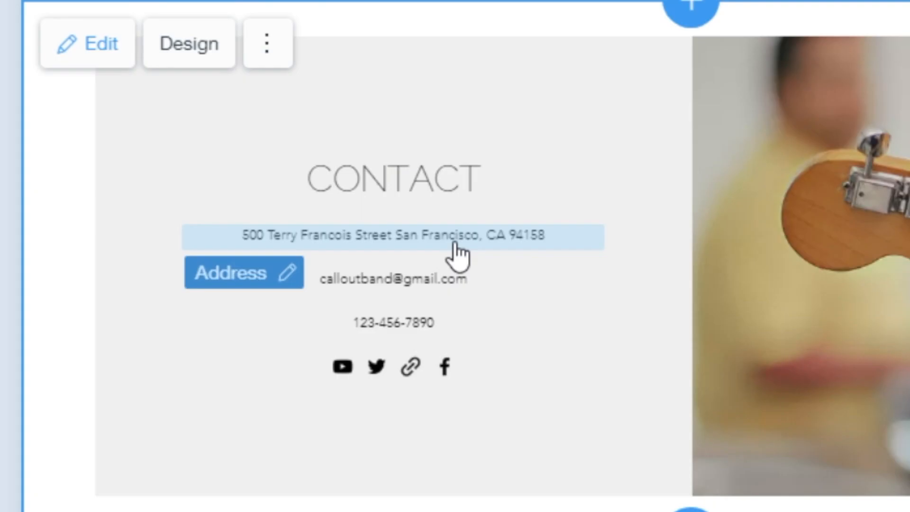
click(282, 278)
click(251, 382)
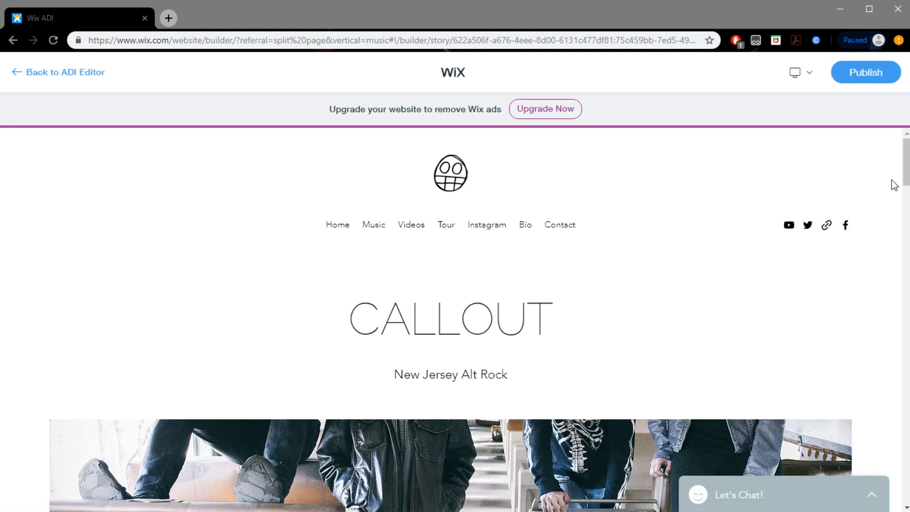
Test the Music menu link in the site preview and return to the page header
drag(906, 171, 900, 133)
click(373, 232)
drag(906, 212, 907, 138)
Test the YouTube, Twitter, custom and Facebook links in the previewed header, closing each opened page
click(789, 227)
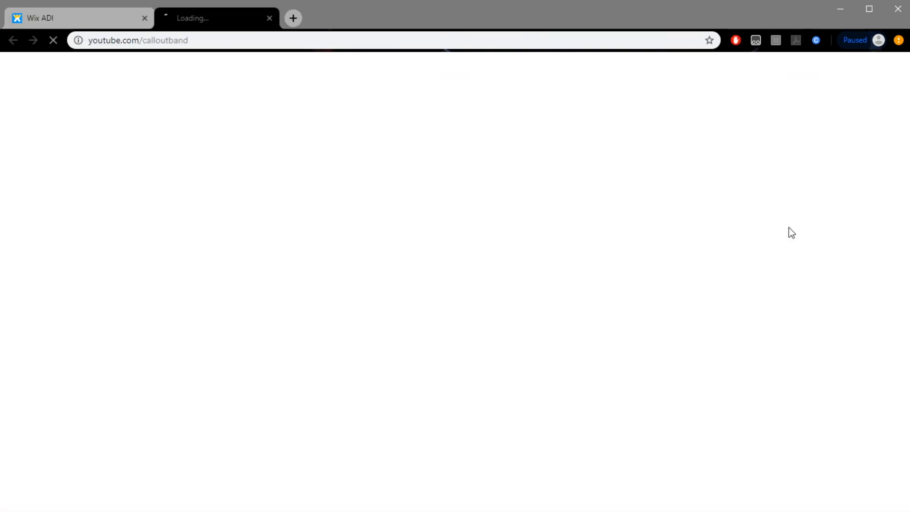
click(295, 18)
click(808, 226)
click(294, 18)
click(827, 226)
click(294, 18)
click(846, 226)
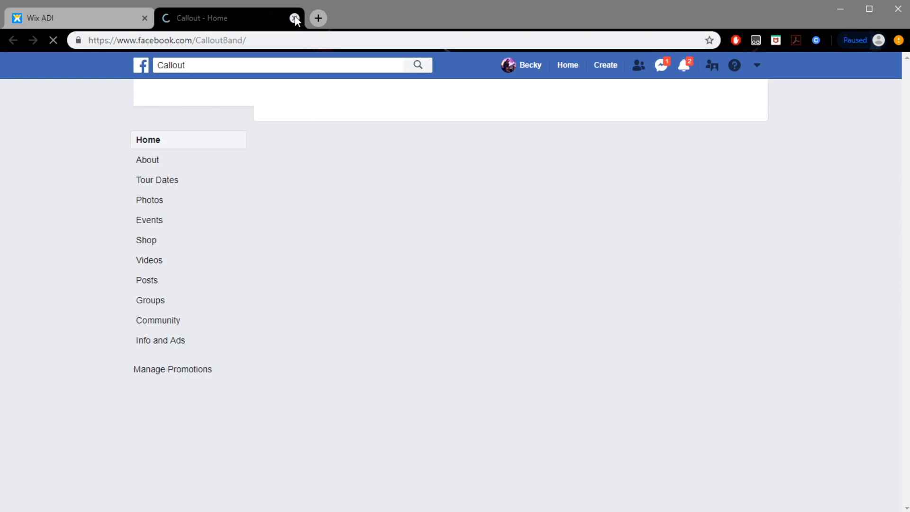
click(295, 18)
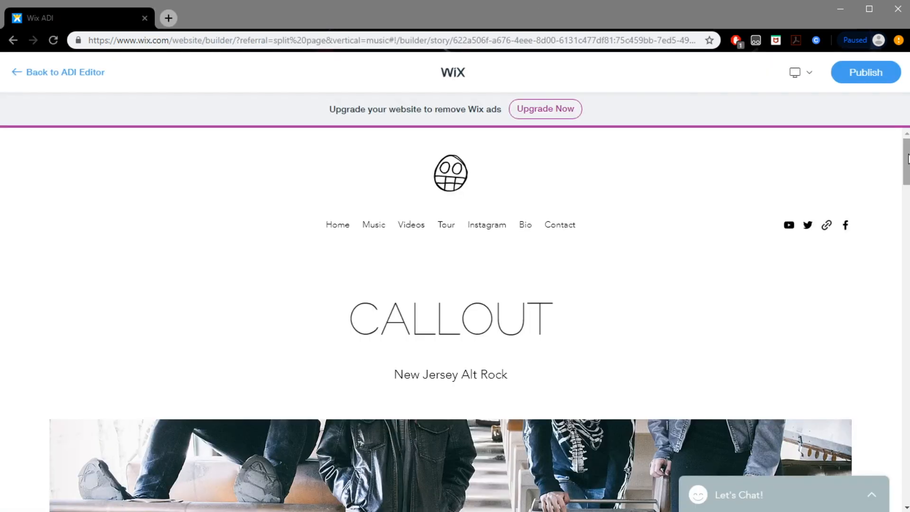
Examine the previewed home page's band photo scroll effect, music player, videos and tour dates
scroll(867, 293, down, 4)
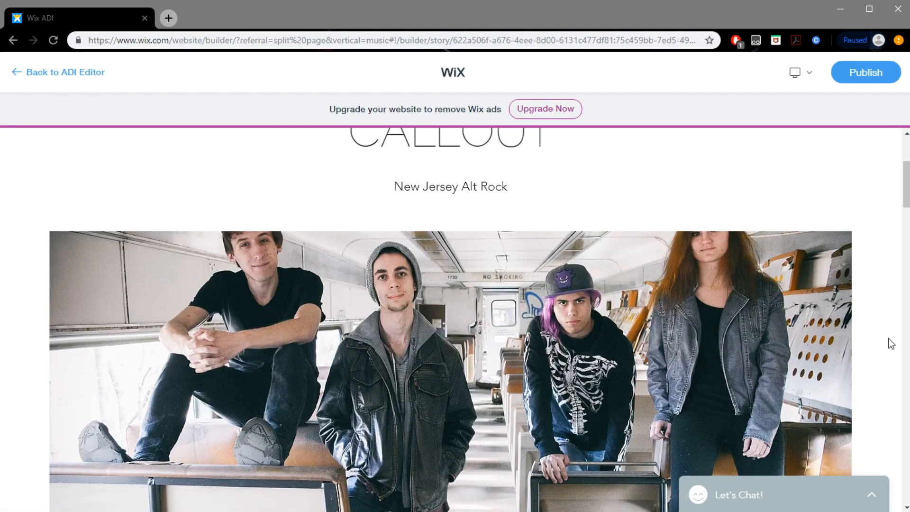
scroll(891, 341, down, 3)
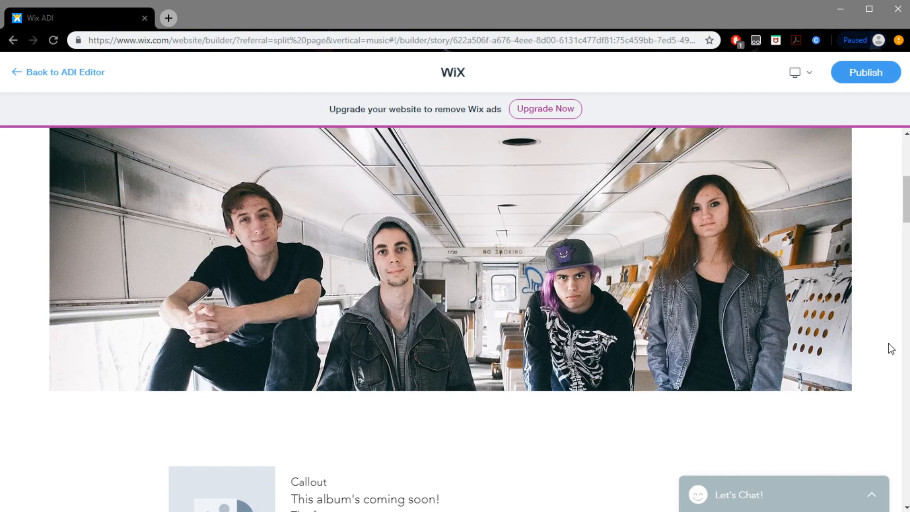
scroll(891, 351, down, 8)
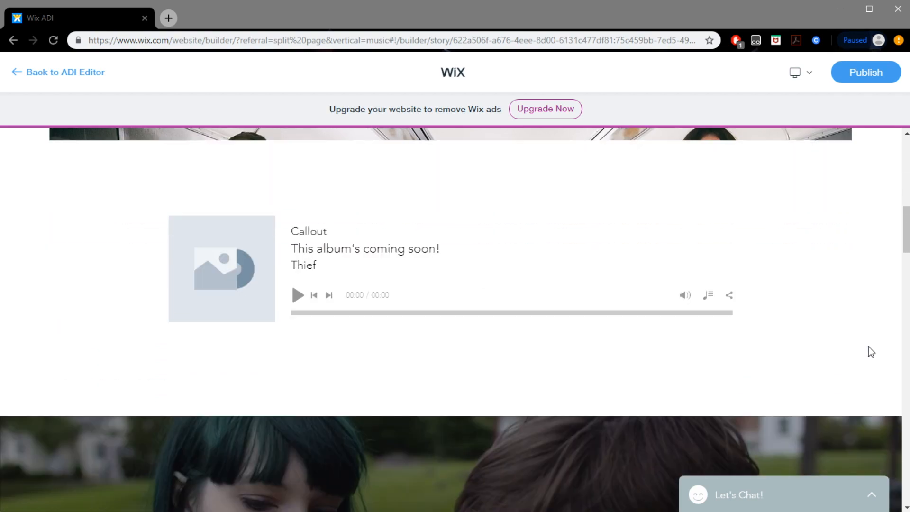
scroll(890, 363, down, 12)
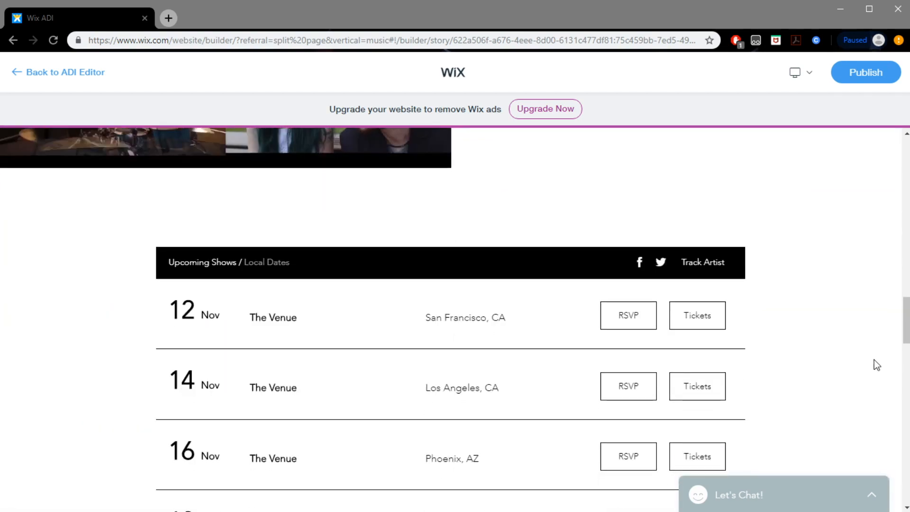
scroll(861, 353, up, 20)
scroll(863, 354, up, 6)
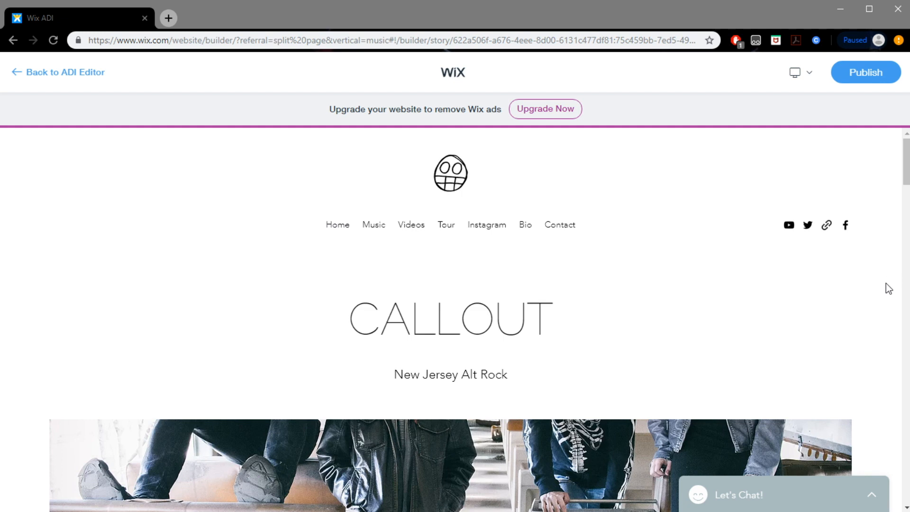
scroll(876, 316, down, 5)
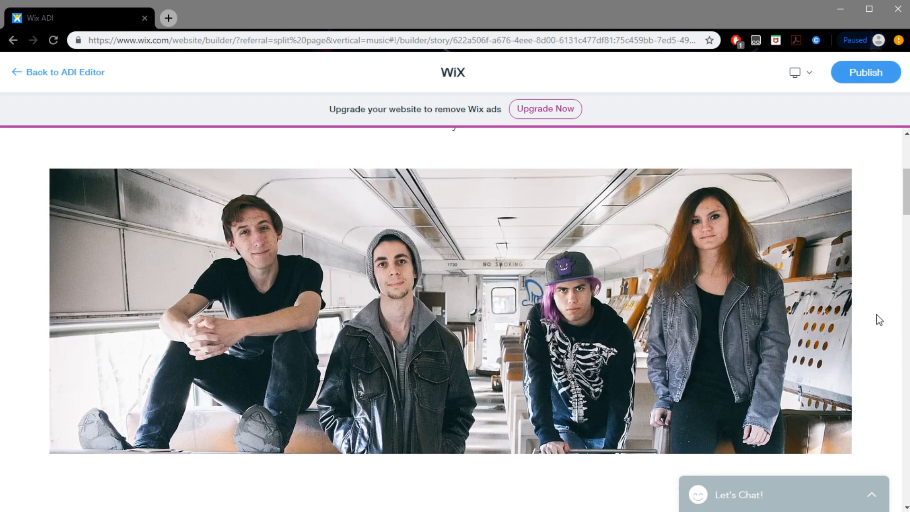
scroll(877, 315, down, 1)
scroll(877, 315, up, 5)
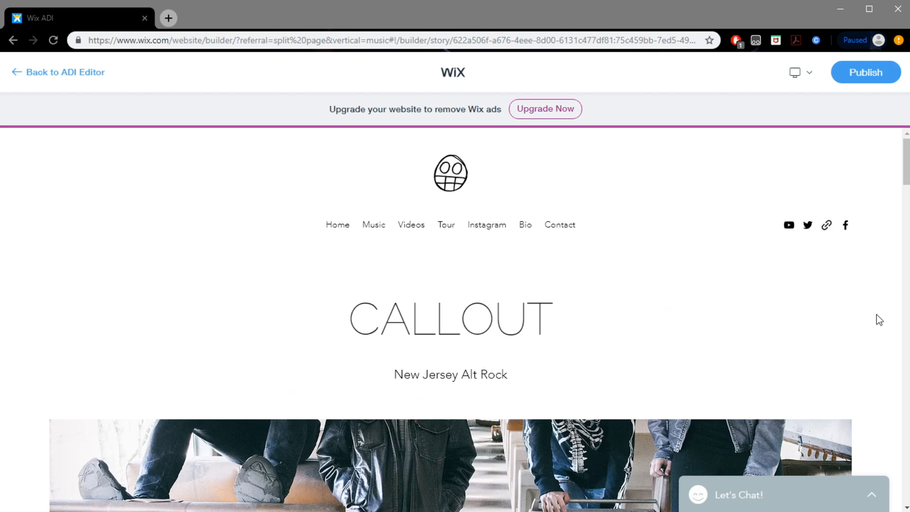
scroll(877, 316, down, 5)
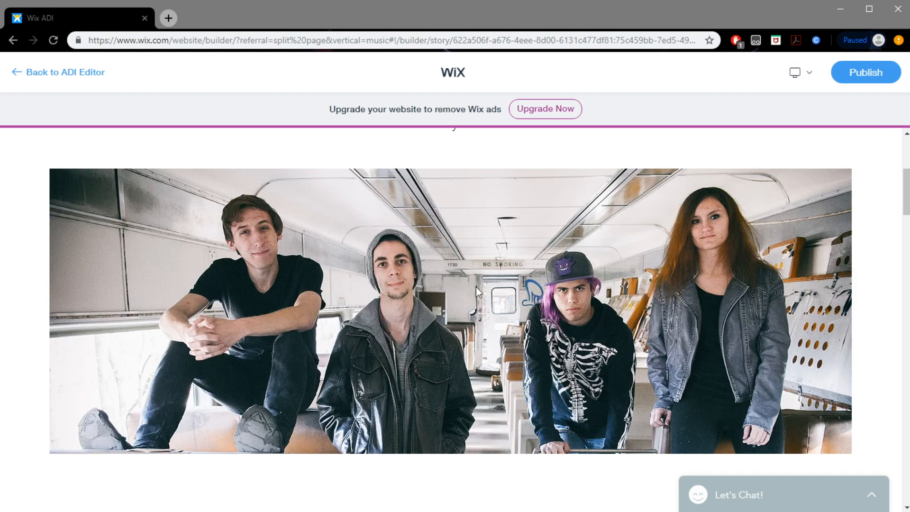
scroll(476, 289, down, 8)
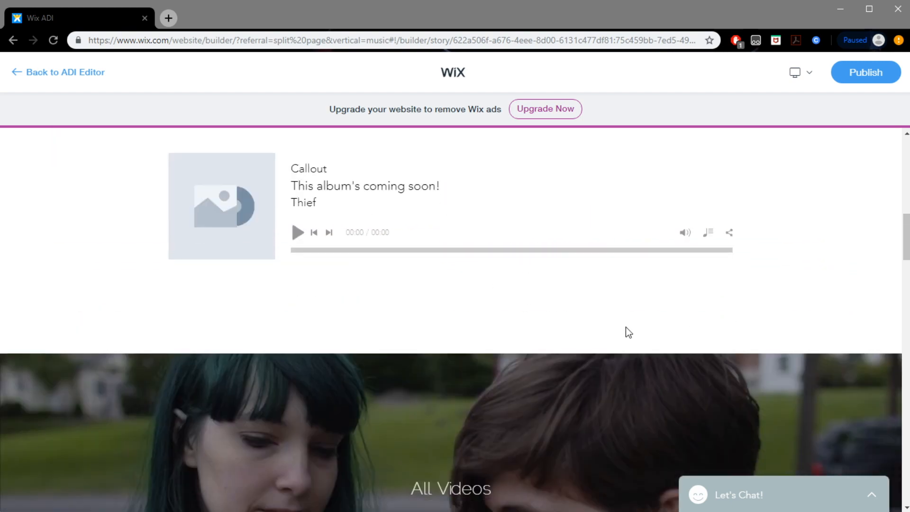
scroll(809, 295, up, 13)
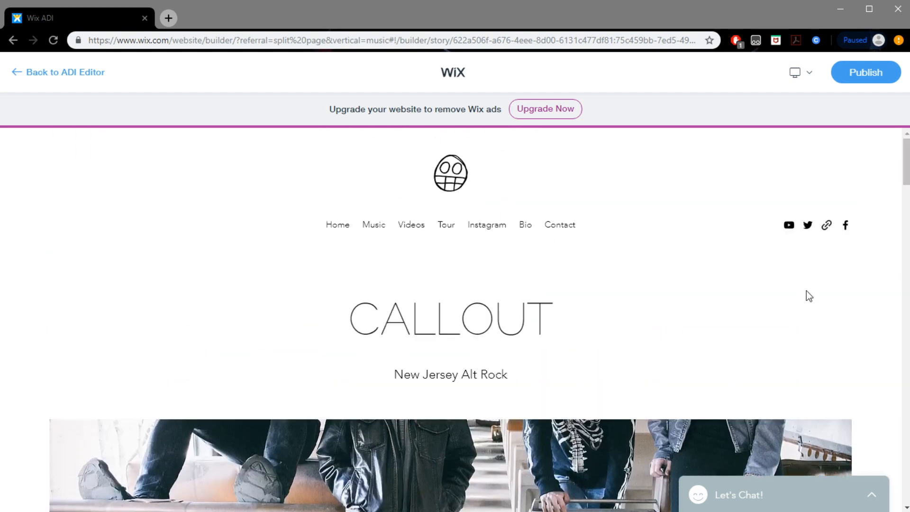